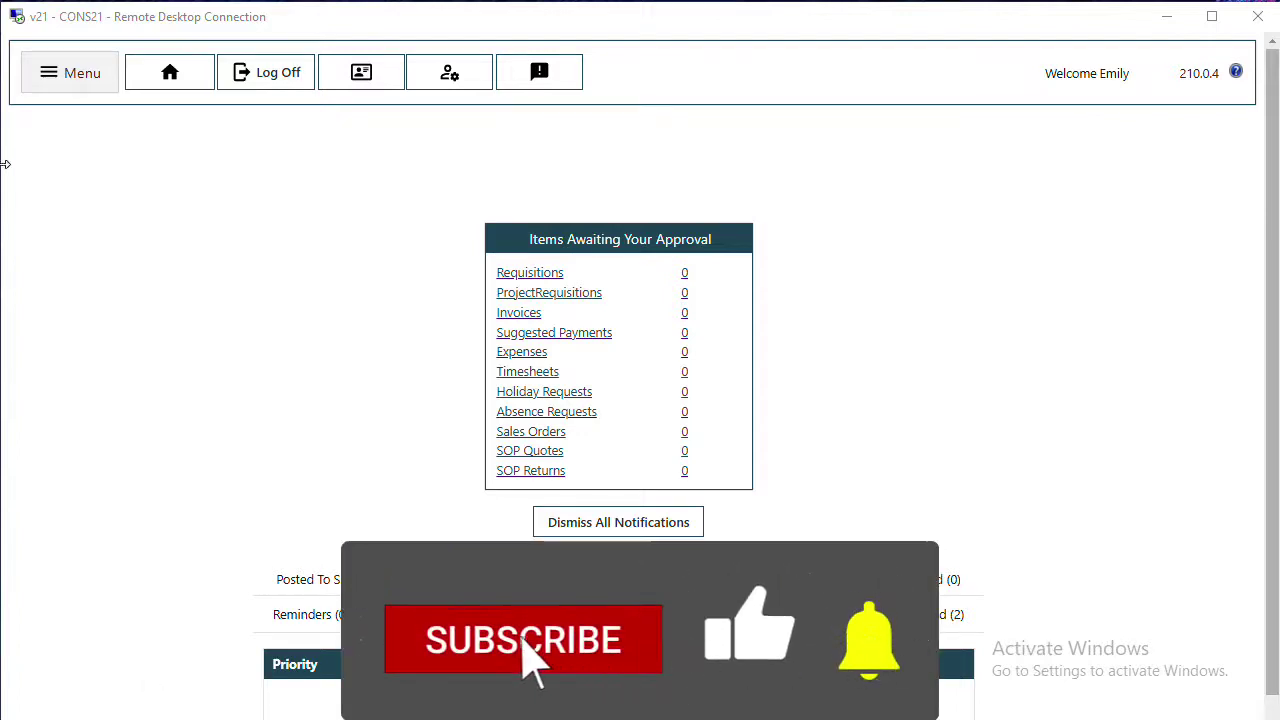
- Create a new expense claim and set its expense date to 02/08/2021
{"action": "left_click", "coordinate": [53, 79]}
{"action": "mouse_move", "coordinate": [63, 113]}
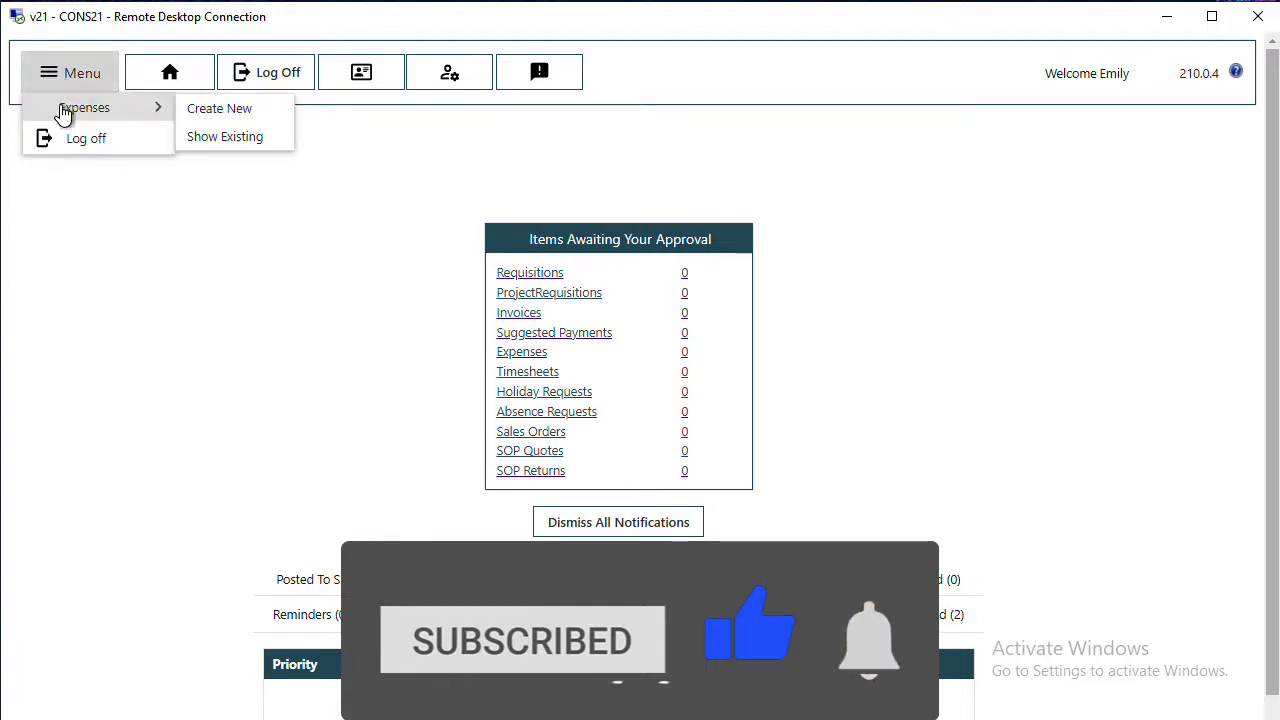
{"action": "left_click", "coordinate": [272, 112]}
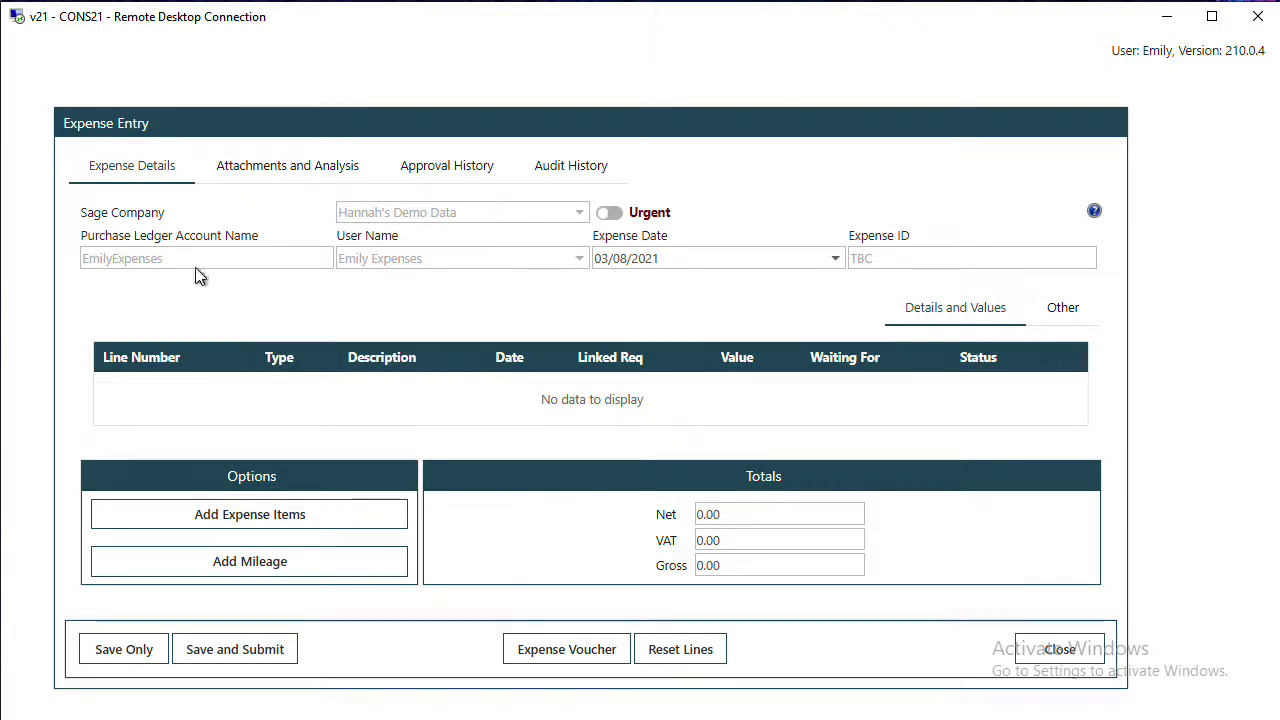
{"action": "left_click", "coordinate": [834, 262]}
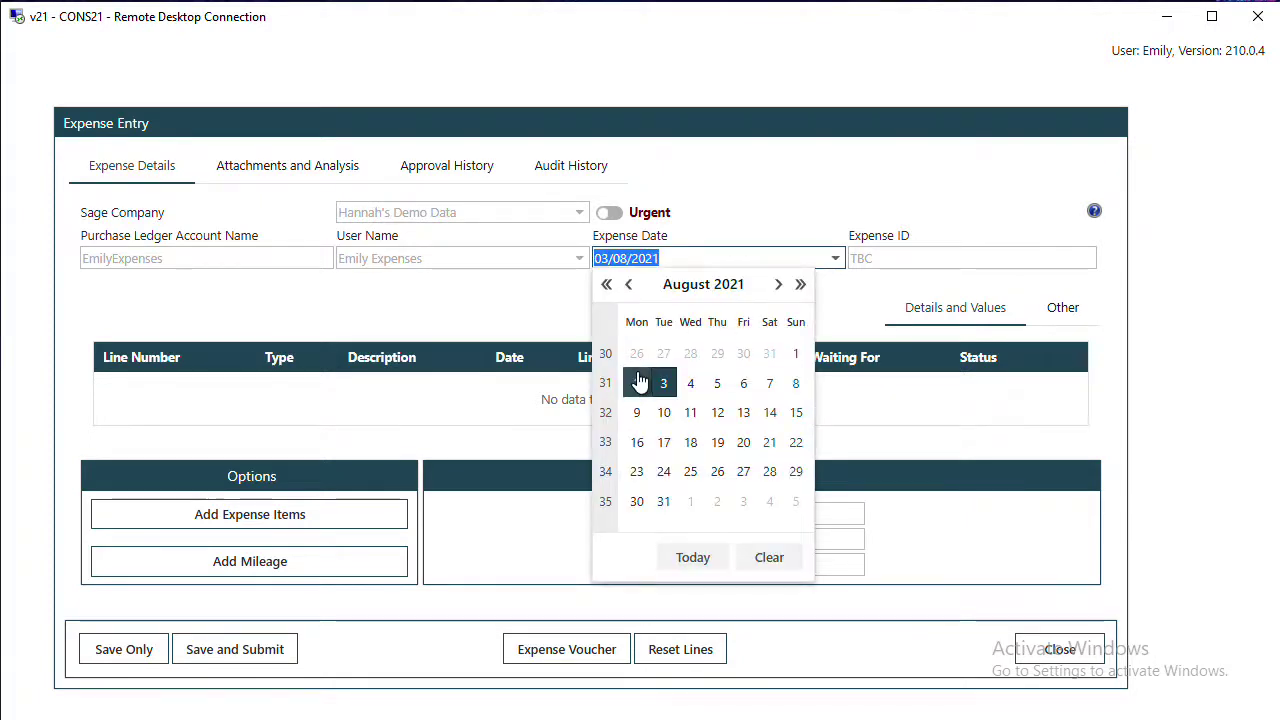
{"action": "left_click", "coordinate": [638, 383]}
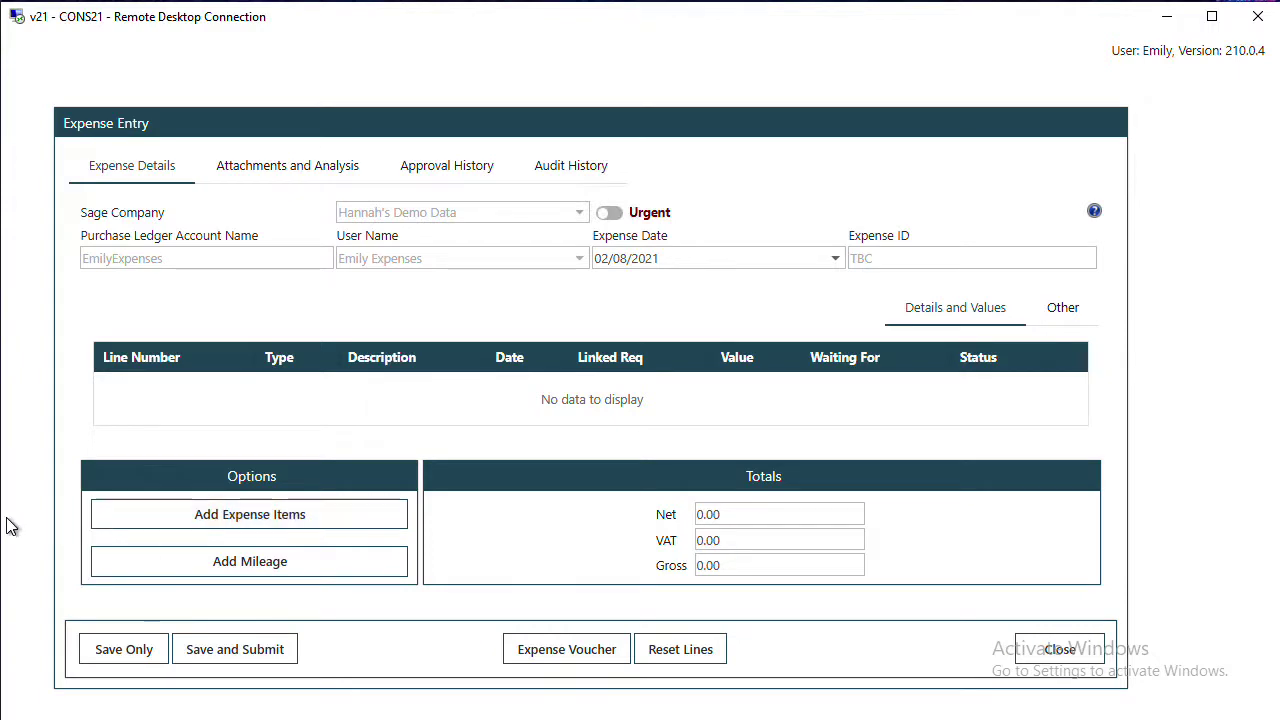
- Start a mileage entry on the expense, accept the travel declaration and keep the Private - System vehicle
{"action": "left_click", "coordinate": [201, 566]}
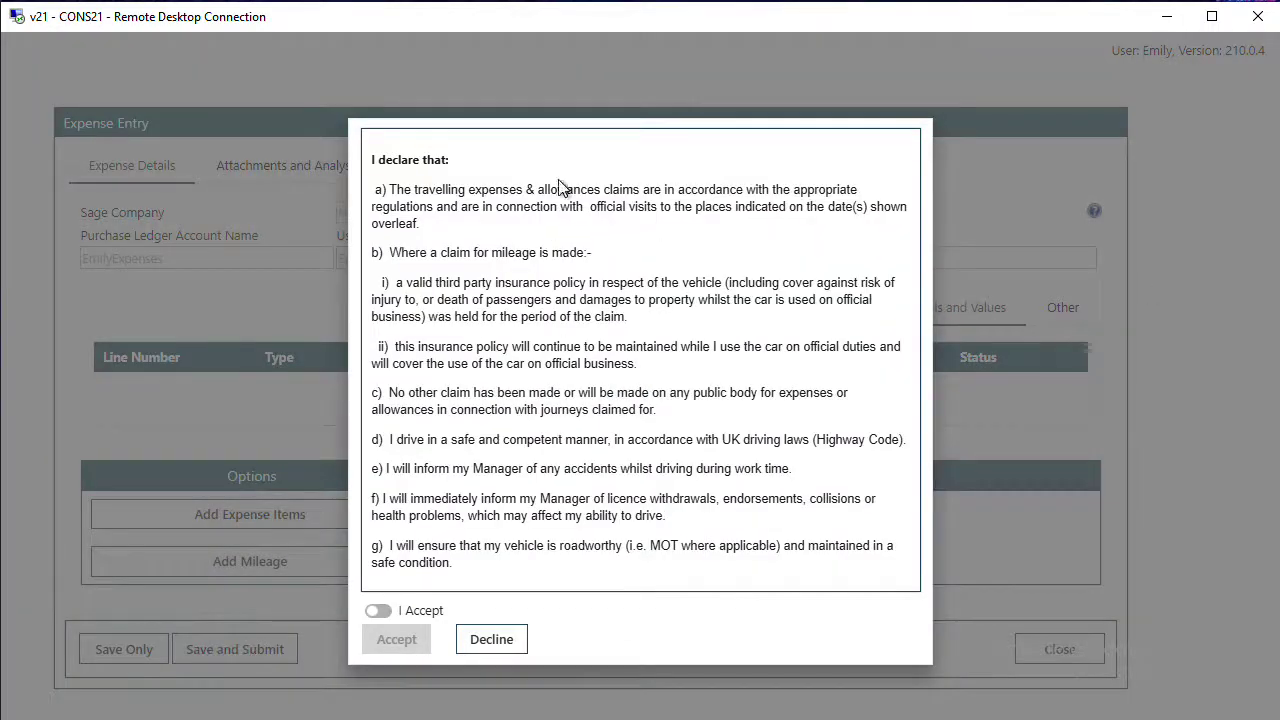
{"action": "left_click", "coordinate": [377, 613]}
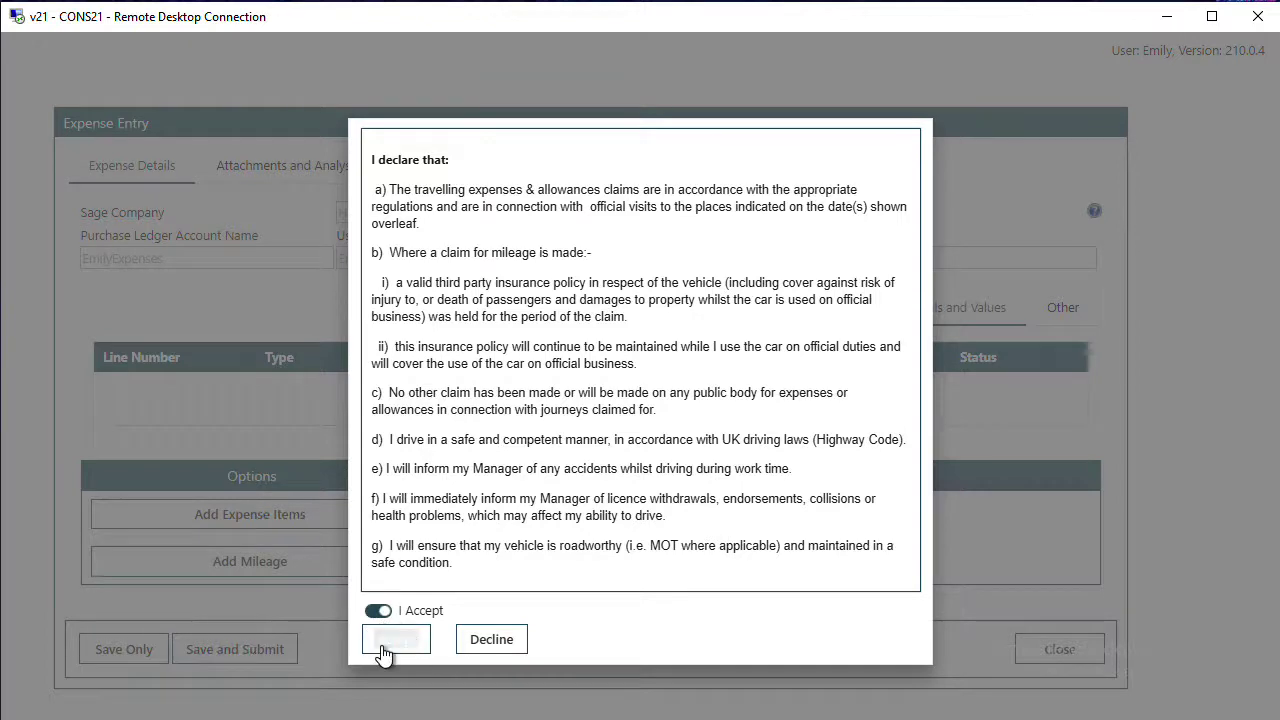
{"action": "left_click", "coordinate": [396, 639]}
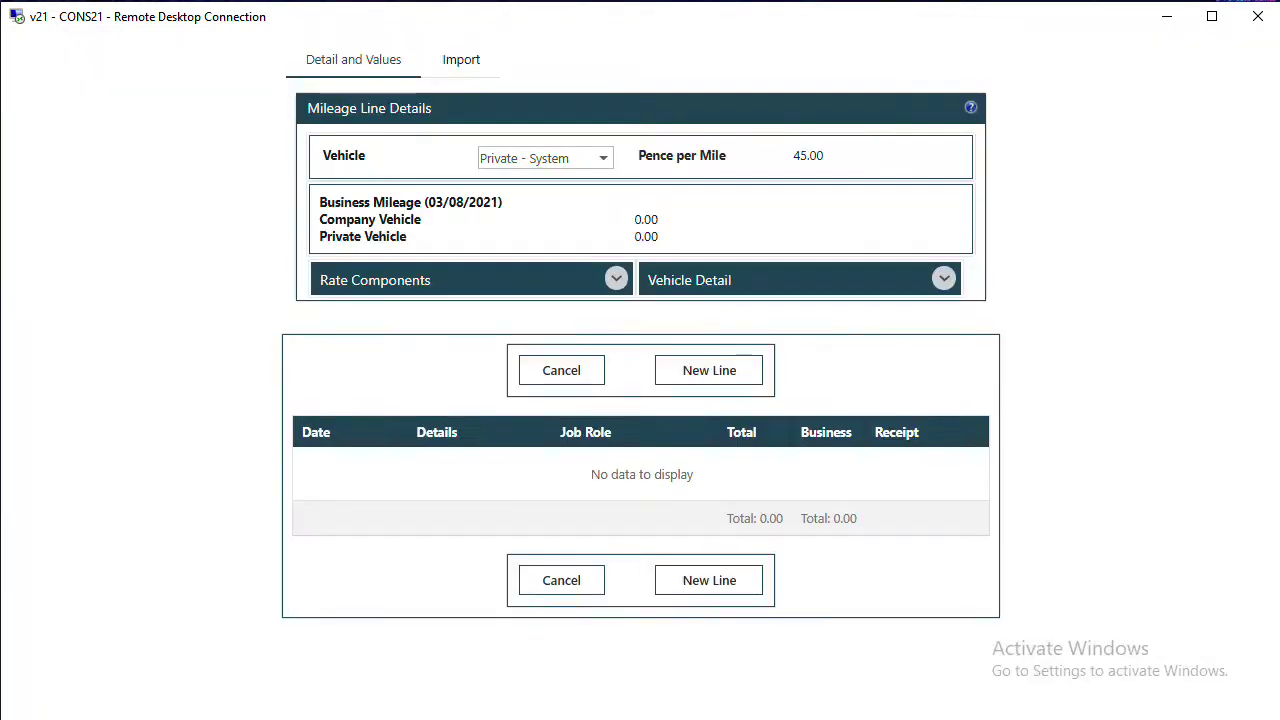
{"action": "left_click", "coordinate": [605, 163]}
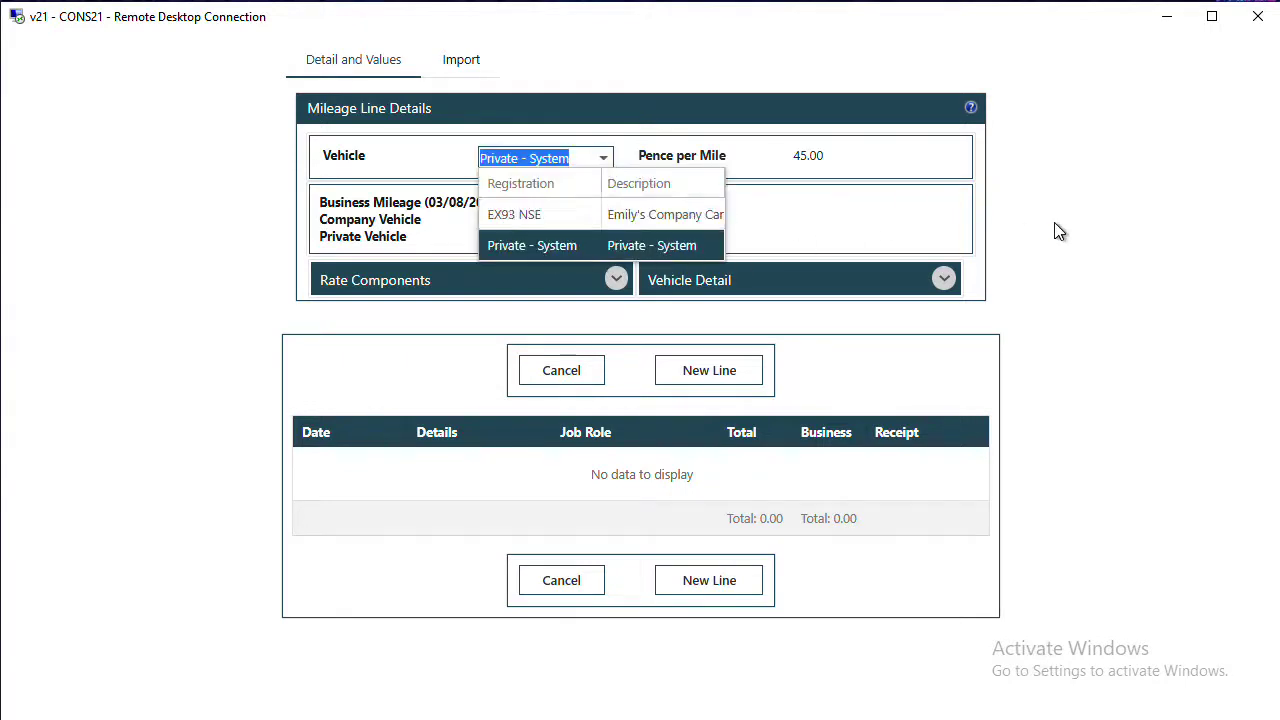
{"action": "left_click", "coordinate": [992, 160]}
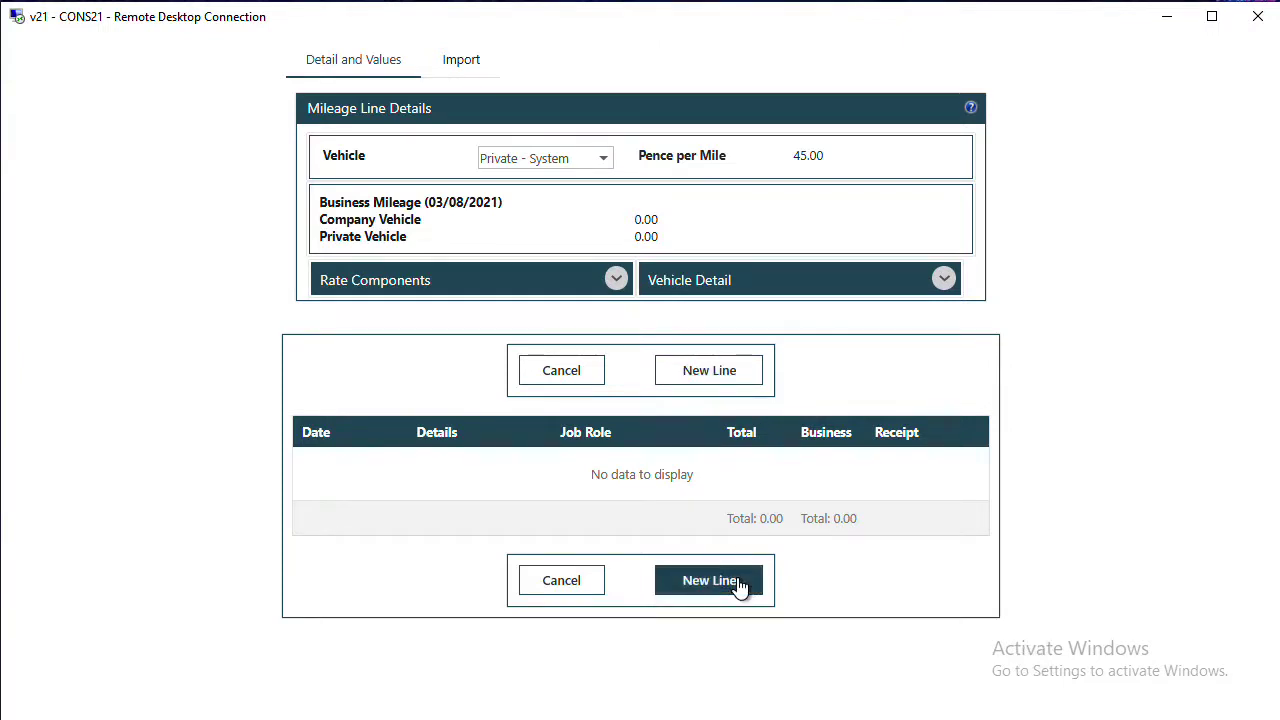
- Add a mileage line dated 02/08/2021 with journey details "Office to customer site" and a business mileage of 35
{"action": "left_click", "coordinate": [709, 371]}
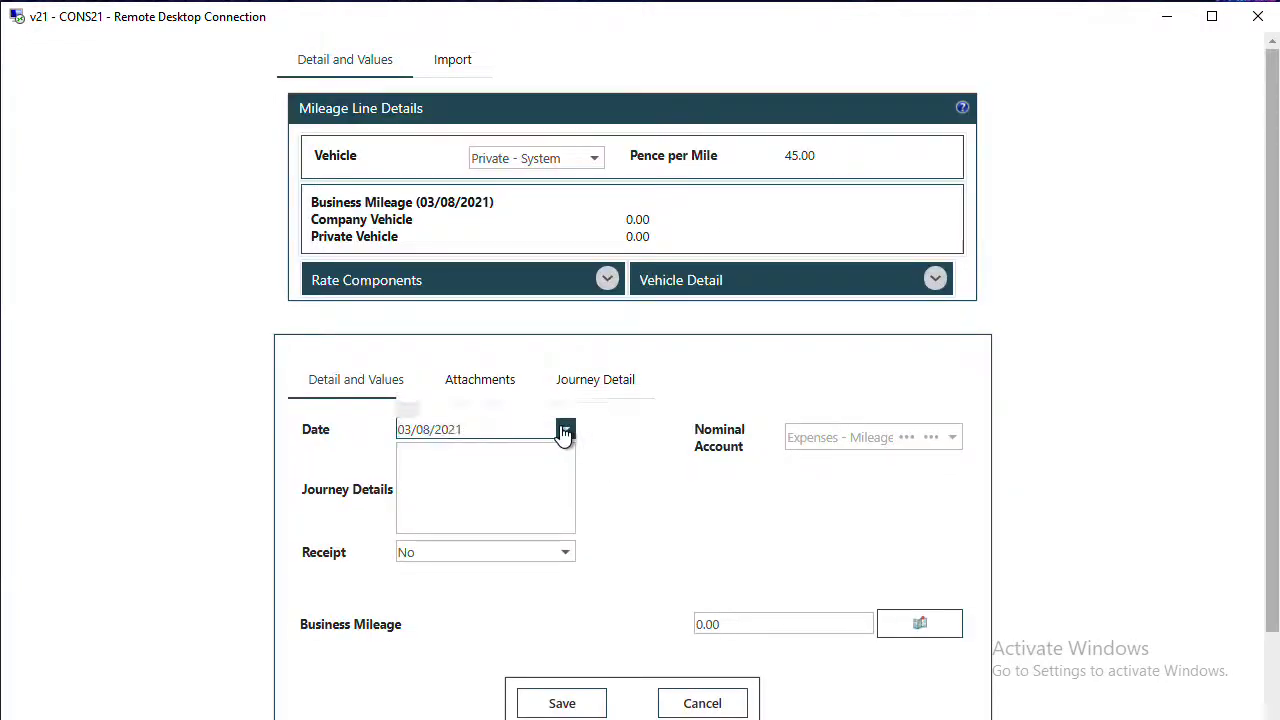
{"action": "left_click", "coordinate": [565, 429]}
{"action": "left_click", "coordinate": [466, 217]}
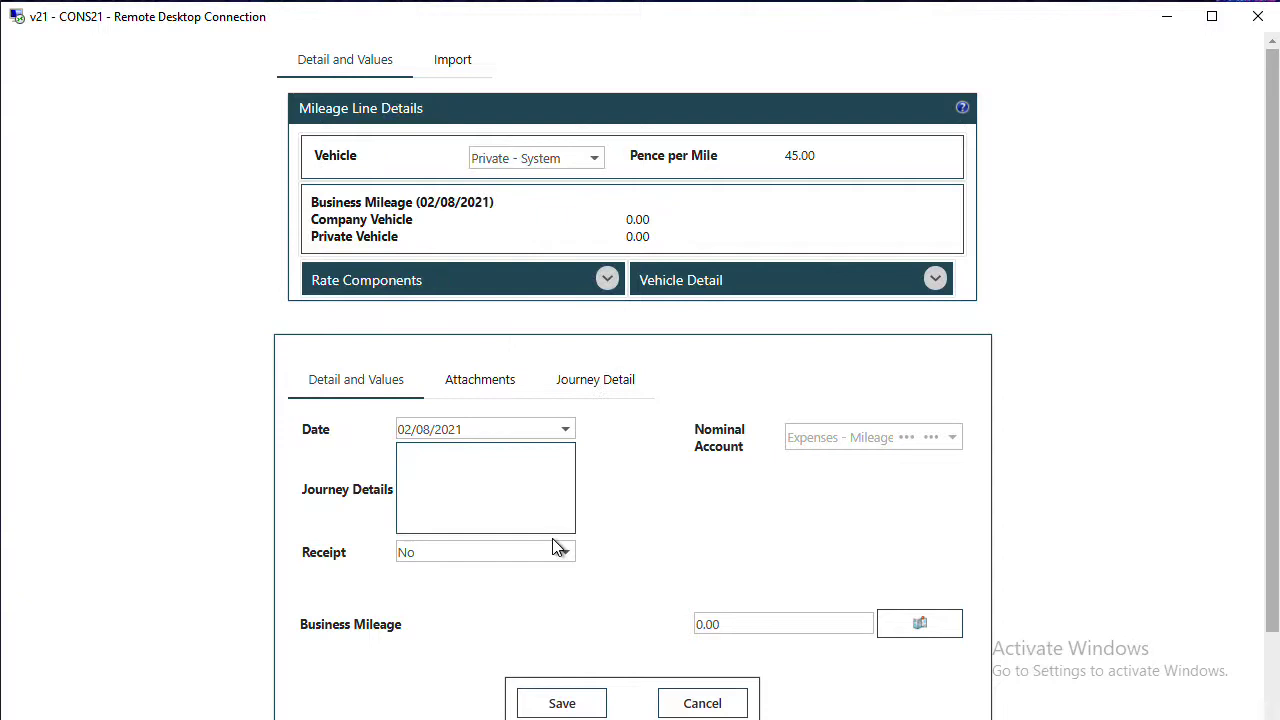
{"action": "left_click", "coordinate": [480, 505]}
{"action": "type", "text": "Office to customer site"}
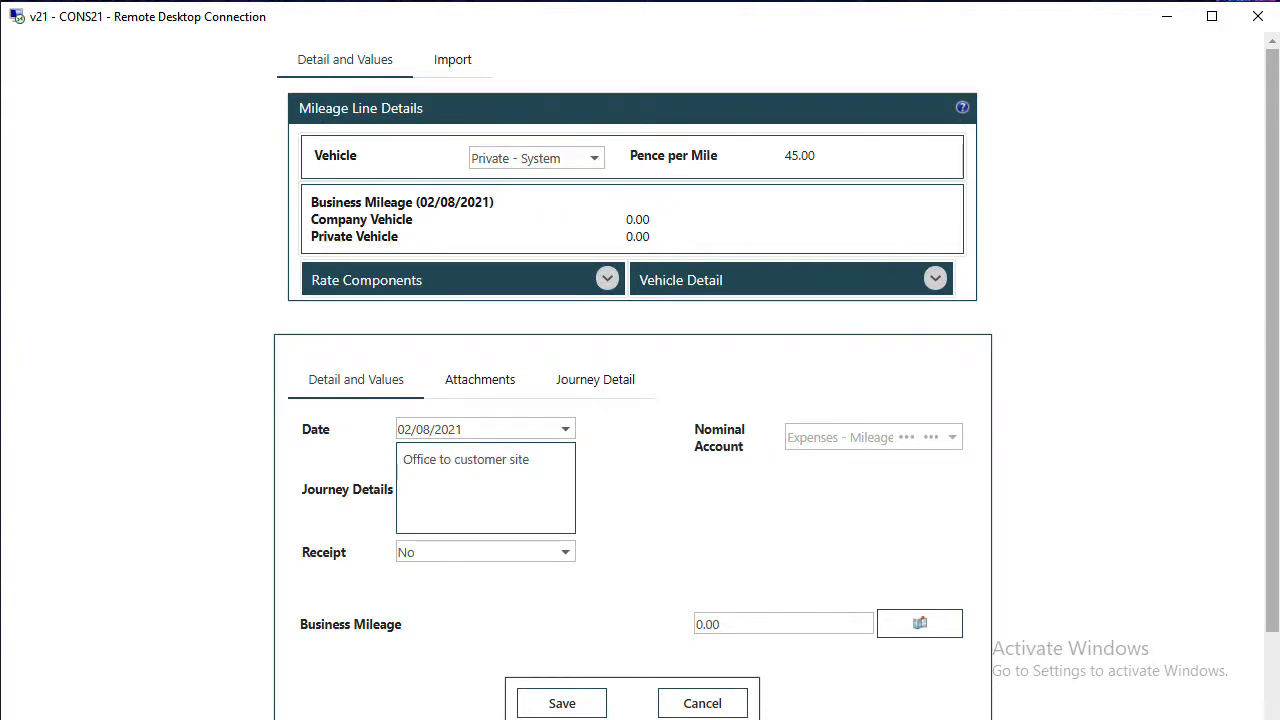
{"action": "left_click", "coordinate": [745, 624]}
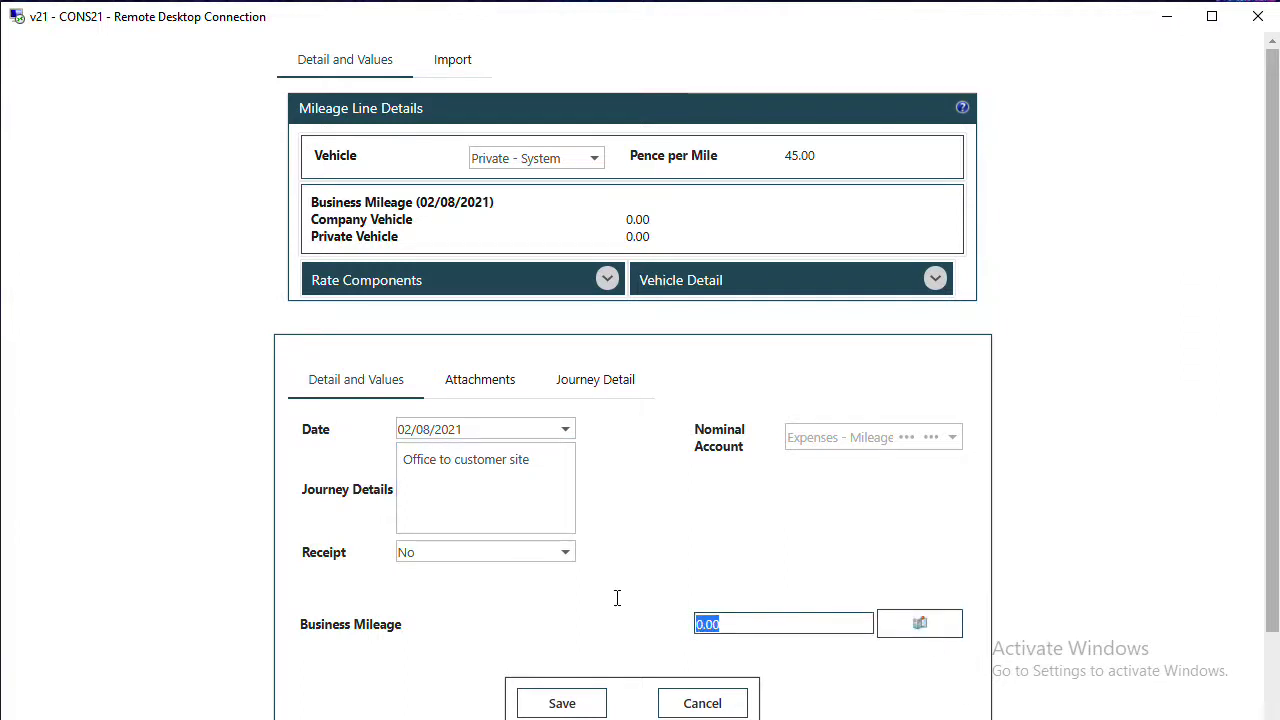
{"action": "type", "text": "35"}
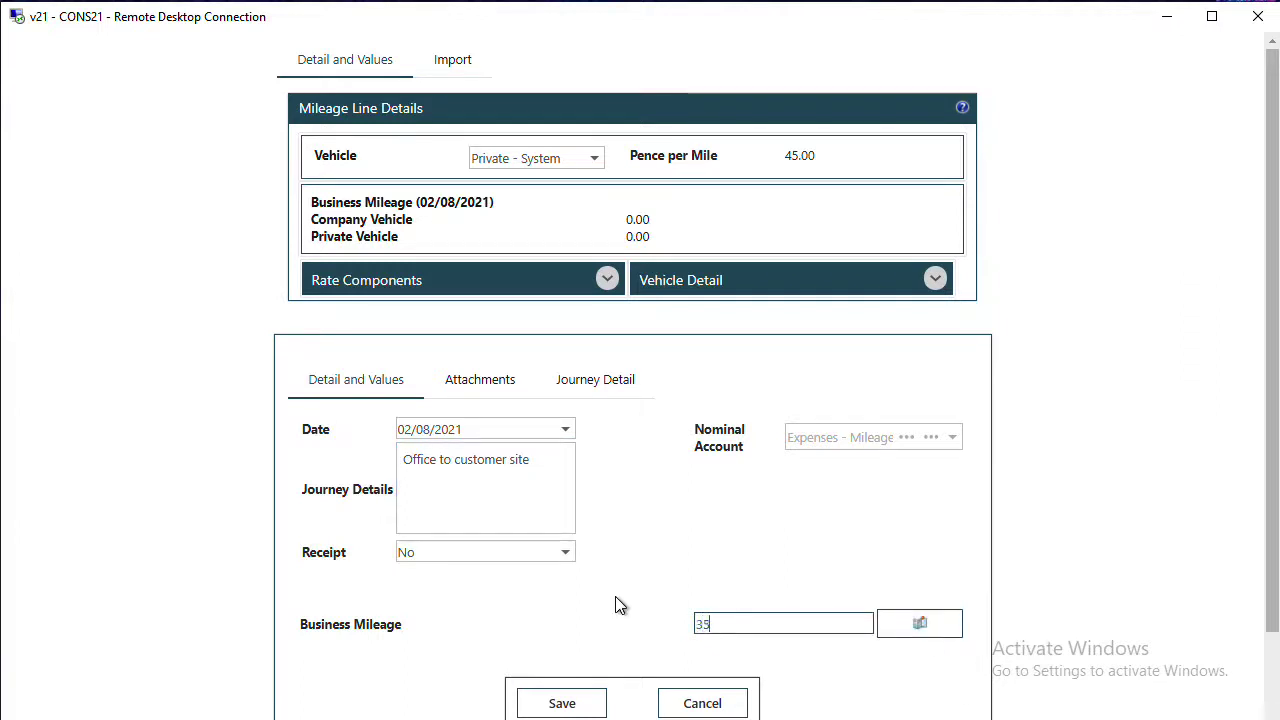
- In the distance calculator, set the office address in Bury Saint Edmunds as start and the customer's Cambridge address as finish
{"action": "left_click", "coordinate": [930, 622]}
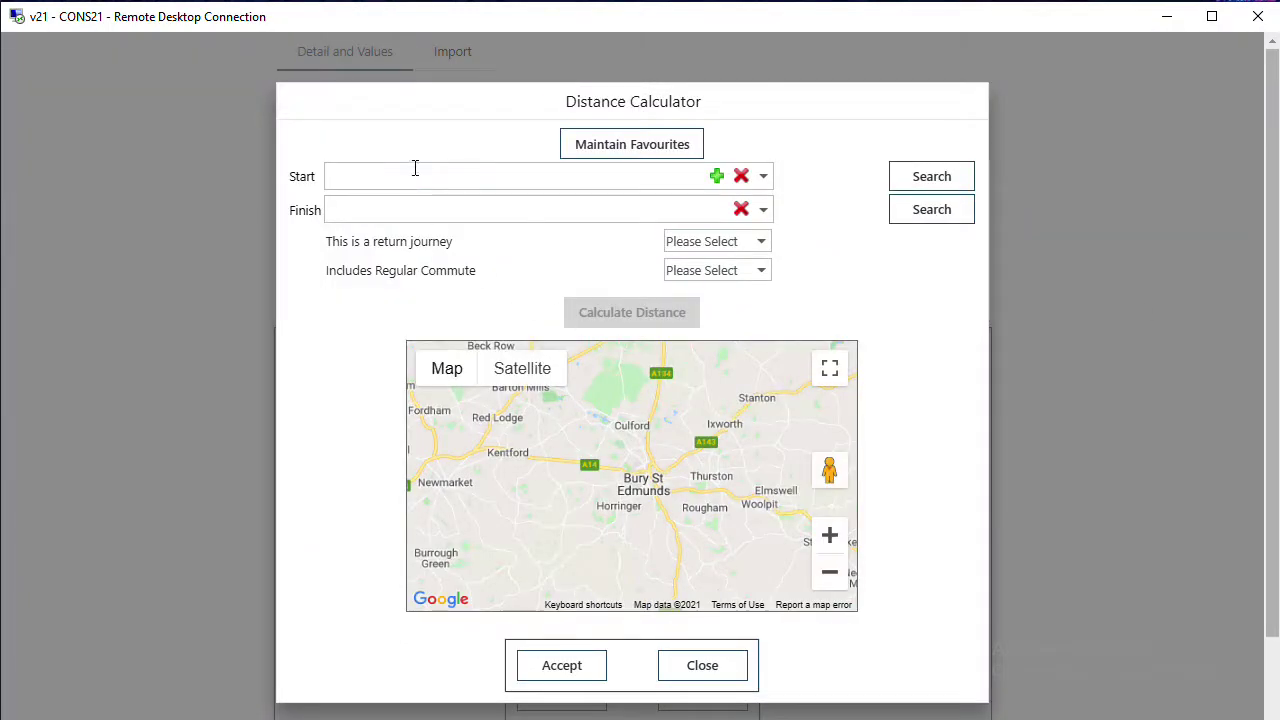
{"action": "left_click", "coordinate": [424, 180]}
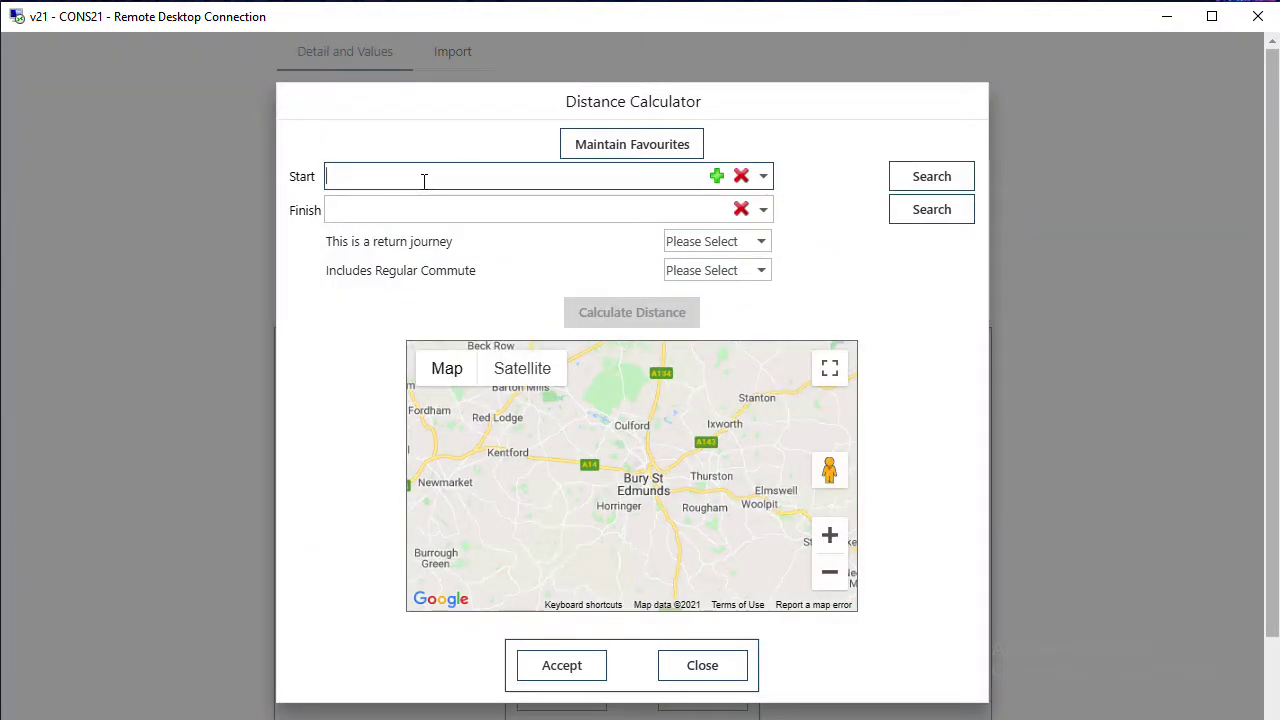
{"action": "type", "text": "IP32 2T"}
{"action": "left_click", "coordinate": [411, 360]}
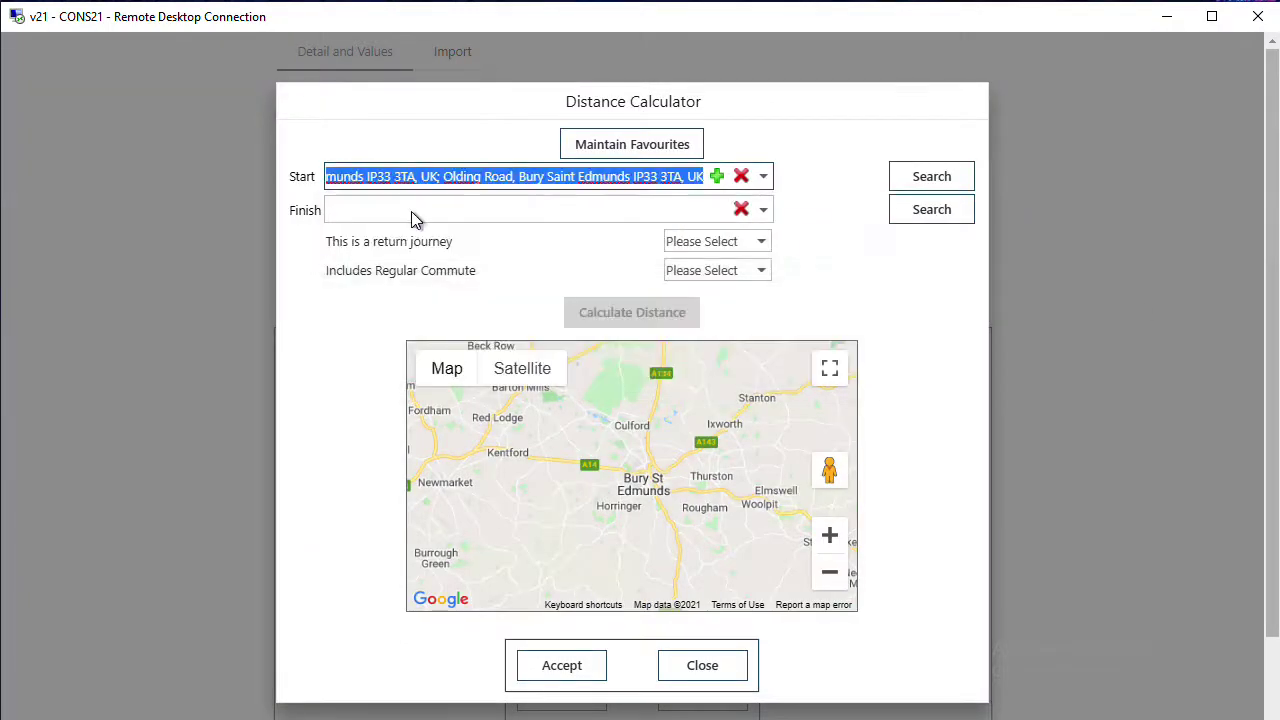
{"action": "left_click", "coordinate": [391, 209]}
{"action": "type", "text": "CB4 0WZ"}
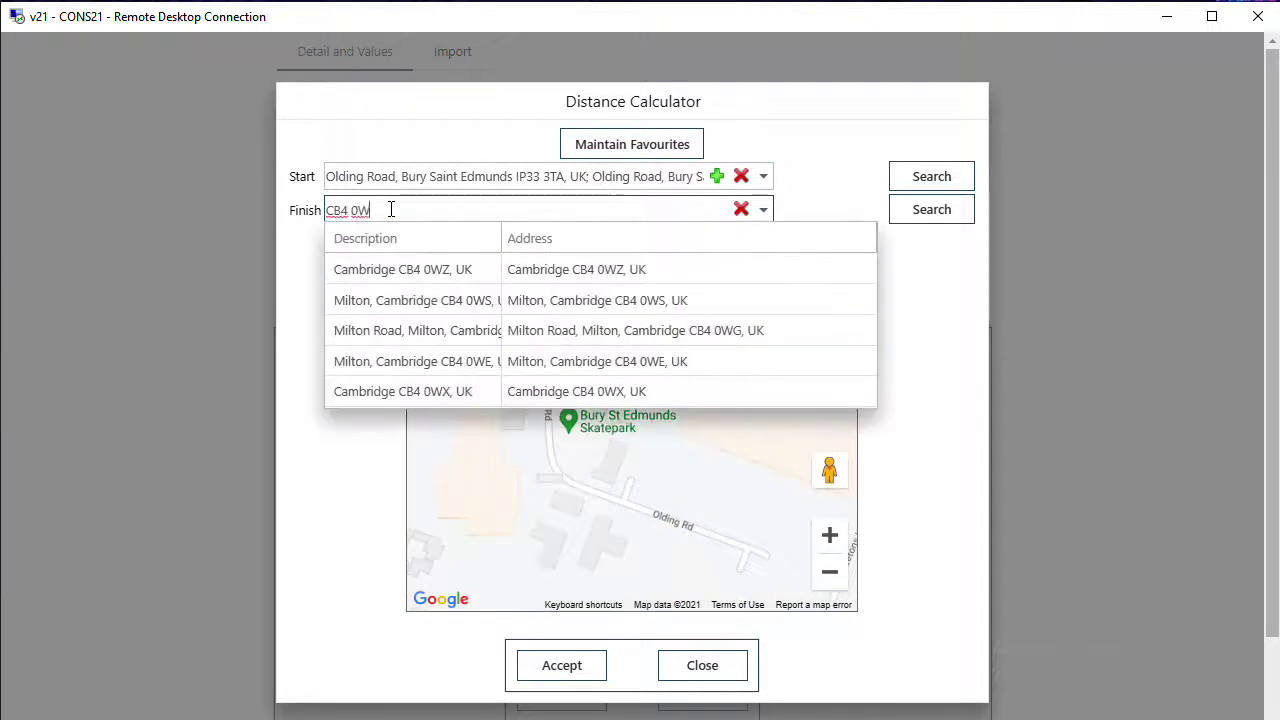
{"action": "left_click", "coordinate": [415, 265]}
- Set both return journey and regular commute to No, calculate the distance and accept it as the line's business mileage
{"action": "left_click", "coordinate": [715, 241]}
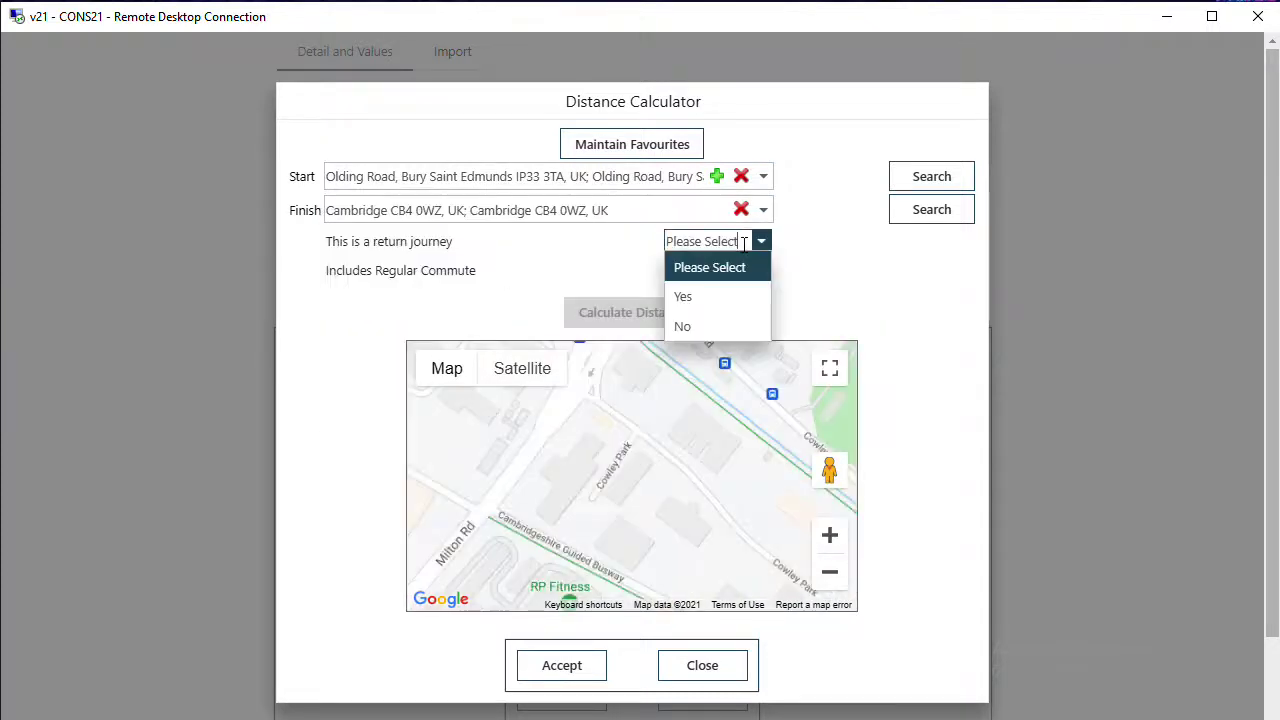
{"action": "left_click", "coordinate": [690, 323]}
{"action": "left_click", "coordinate": [715, 270]}
{"action": "left_click", "coordinate": [690, 352]}
{"action": "left_click", "coordinate": [657, 318]}
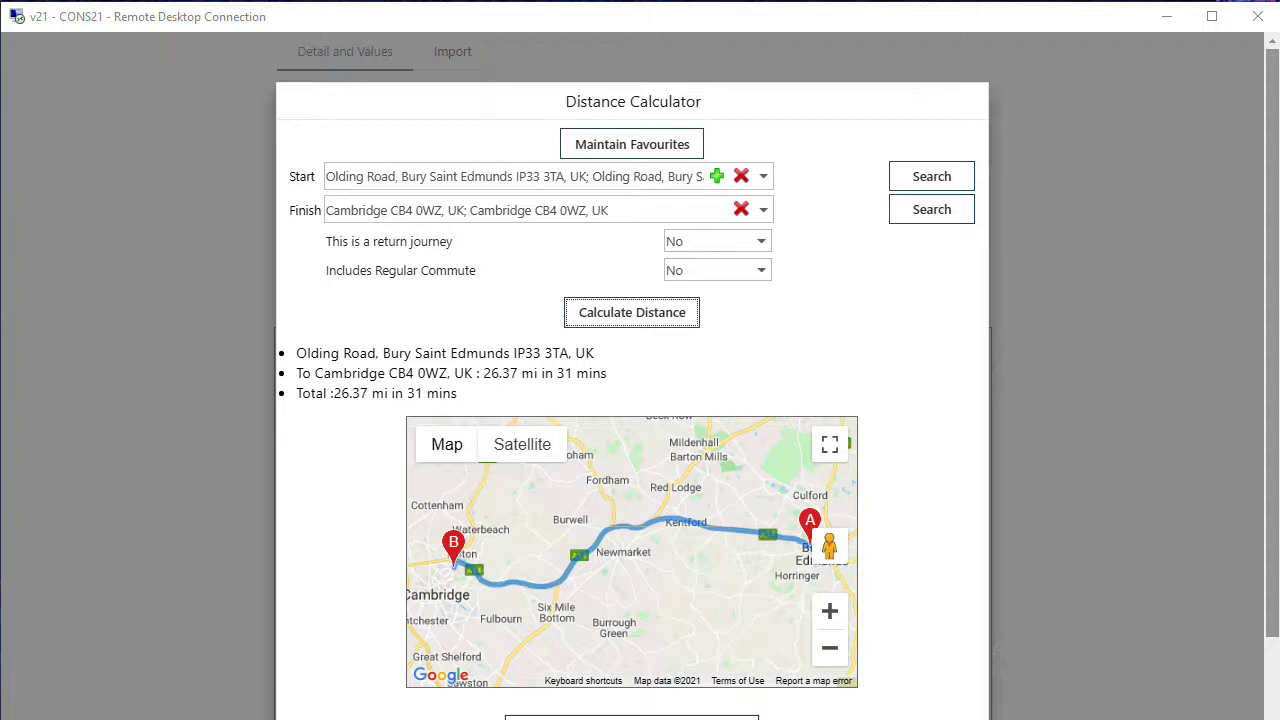
{"action": "left_click", "coordinate": [632, 717]}
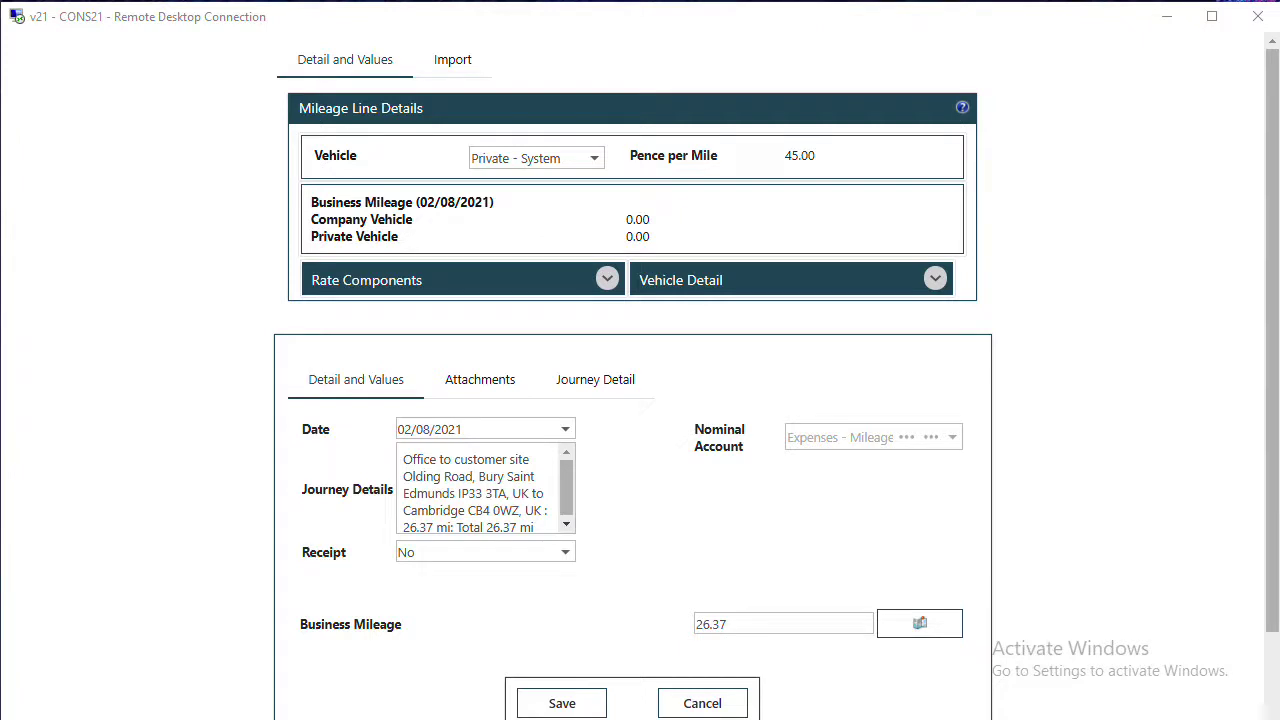
- Check the mileage line's attachments and journey detail, save the line and close the mileage entry
{"action": "left_click", "coordinate": [478, 385]}
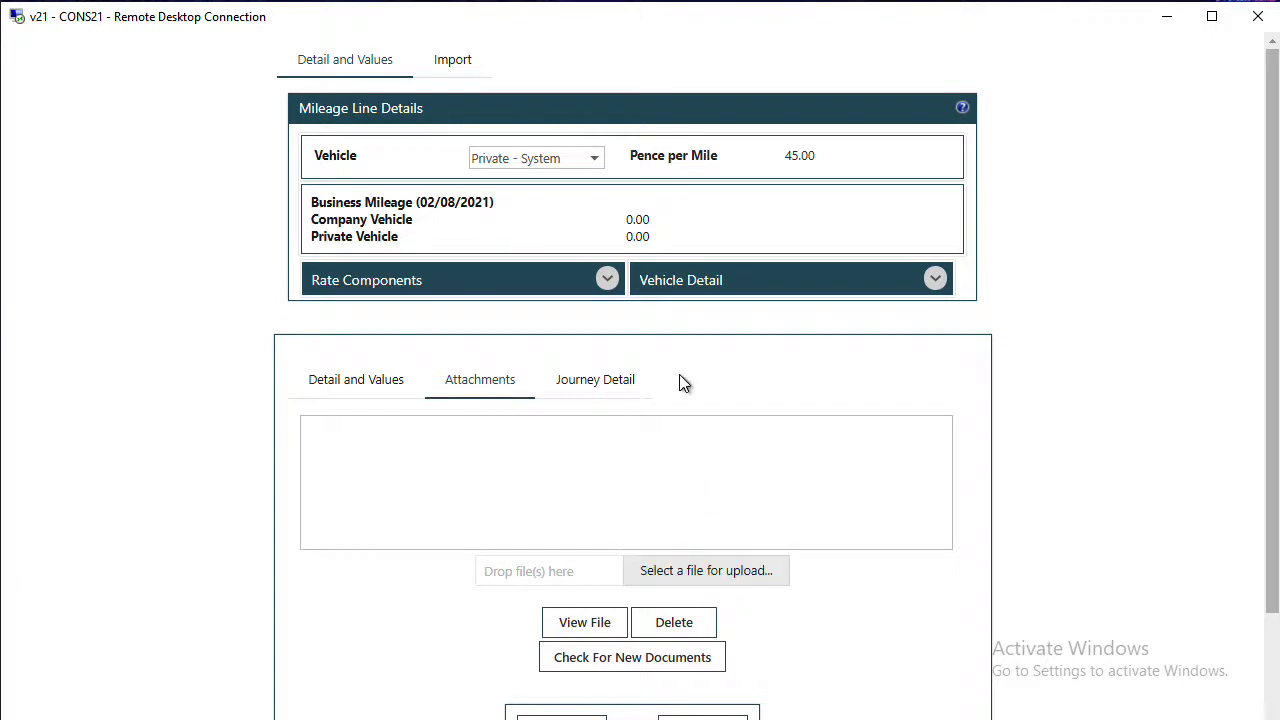
{"action": "left_click", "coordinate": [612, 387]}
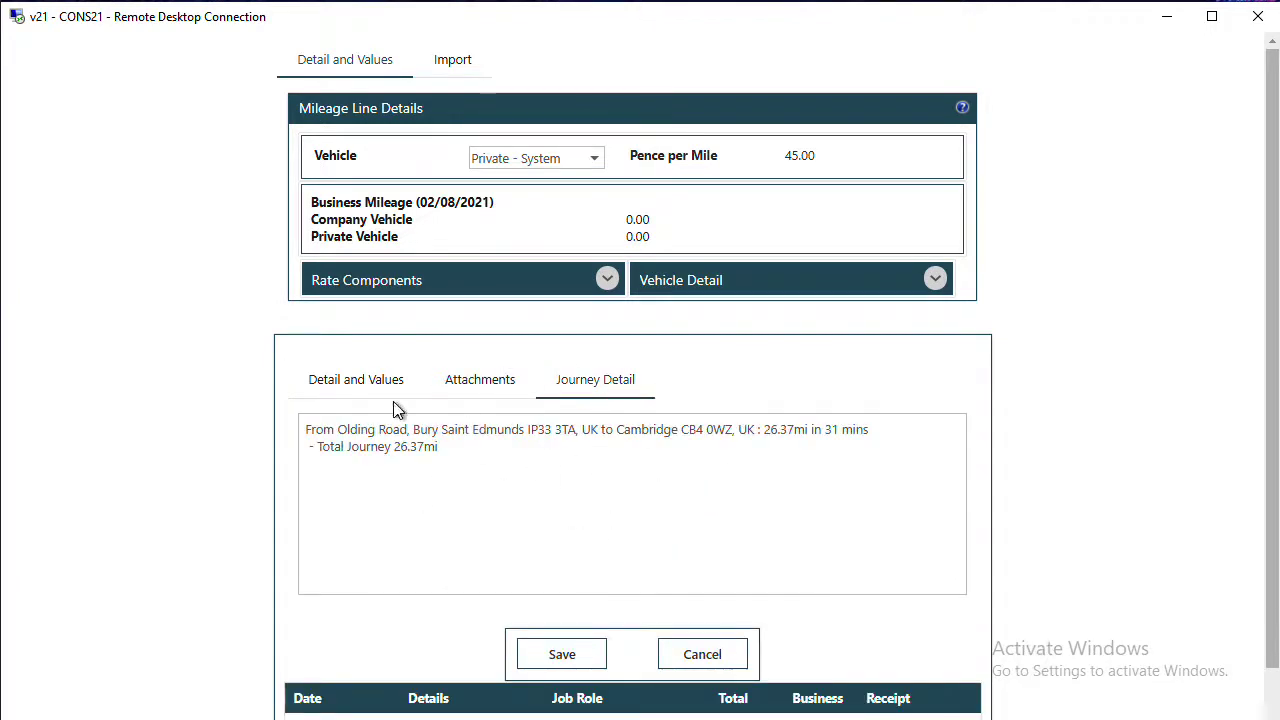
{"action": "left_click", "coordinate": [333, 388]}
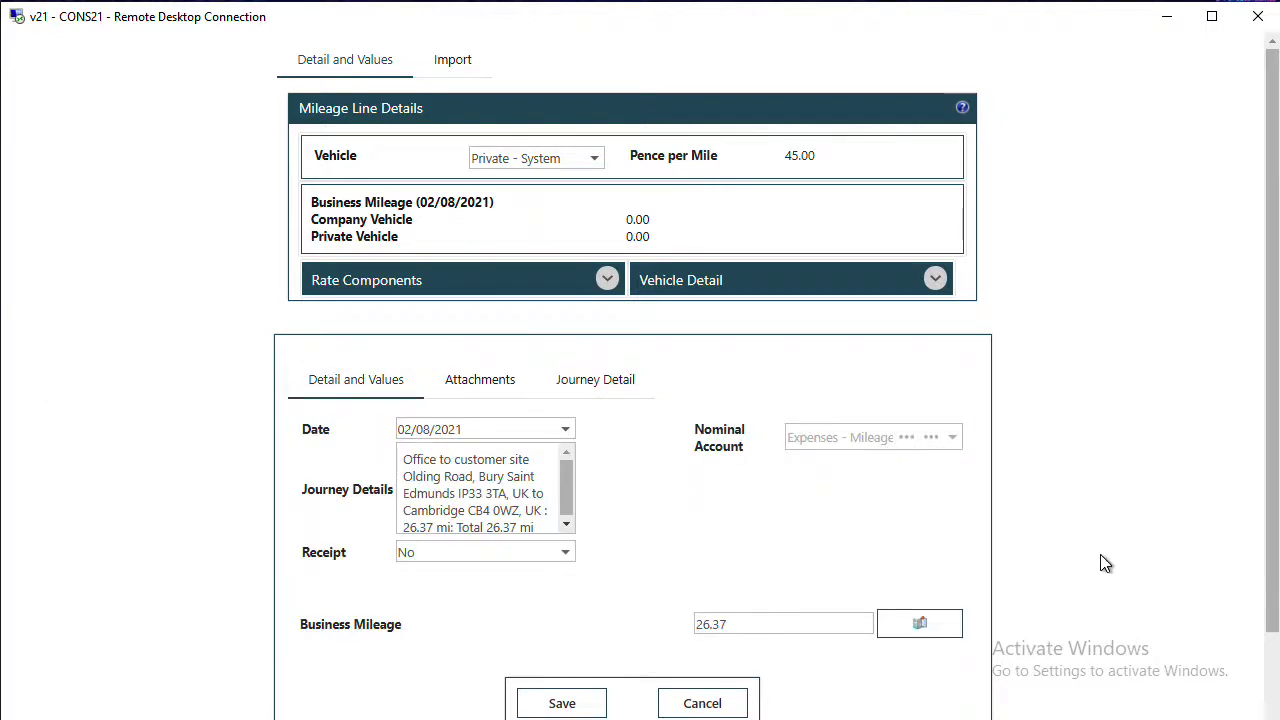
{"action": "scroll", "coordinate": [1104, 563], "scroll_direction": "down", "scroll_amount": 1}
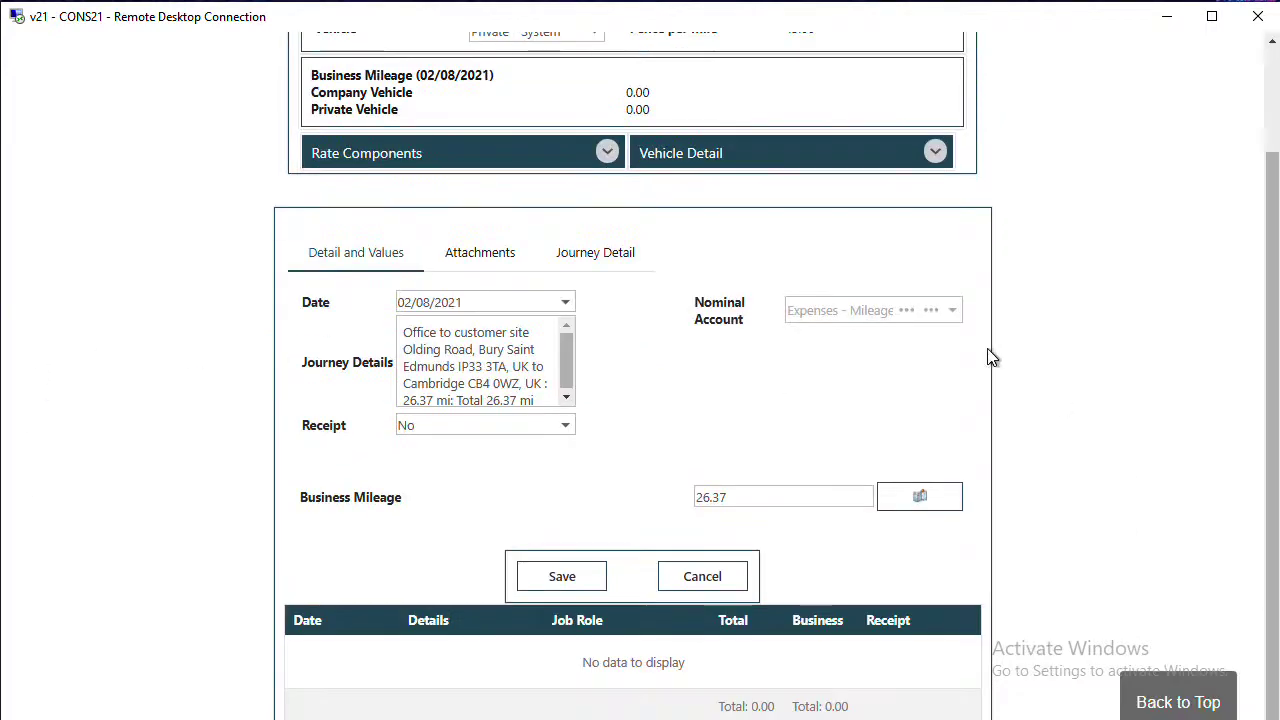
{"action": "left_click", "coordinate": [561, 578]}
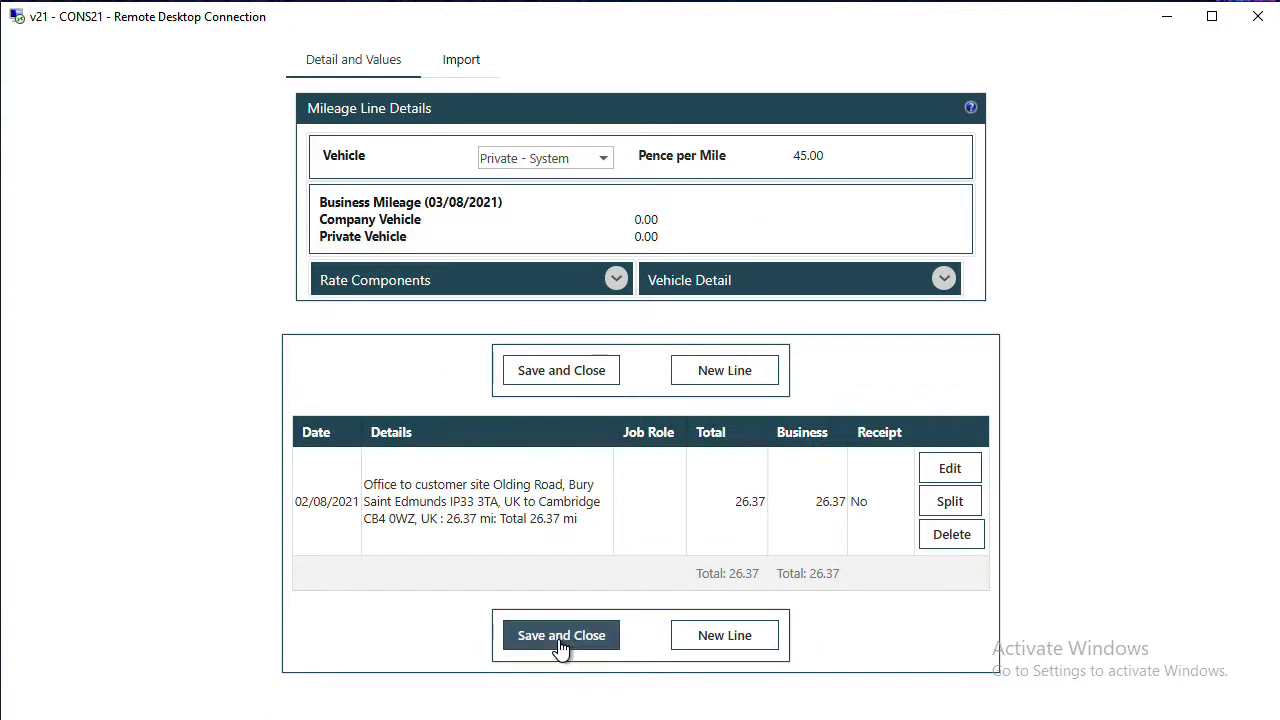
{"action": "left_click", "coordinate": [561, 636]}
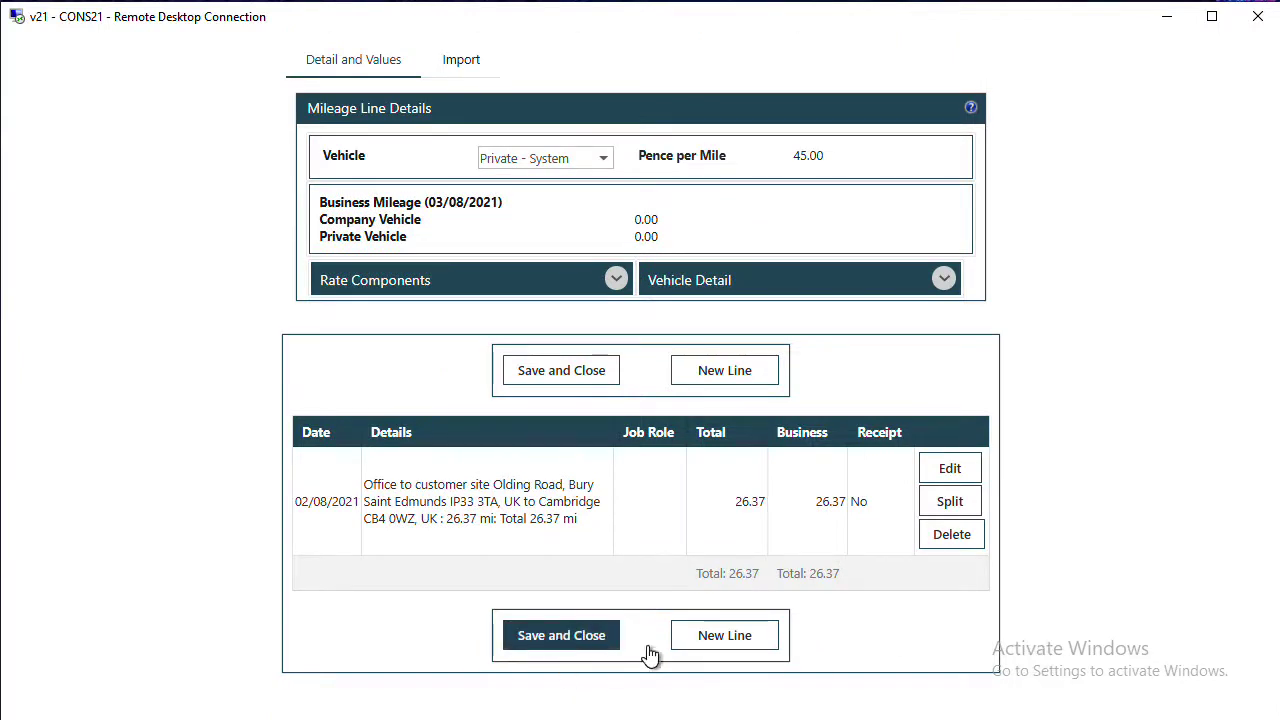
{"action": "left_click", "coordinate": [599, 652]}
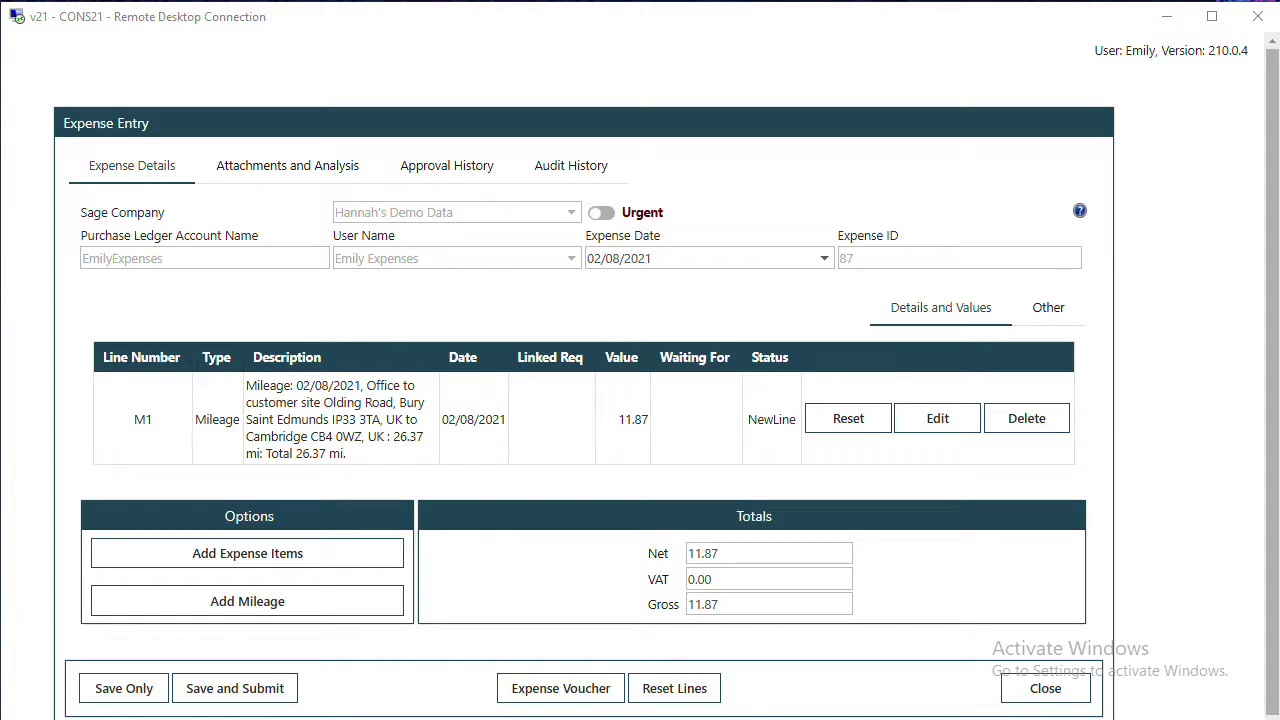
- Examine the expense's notes and attachments, approval history, audit history and the mileage line's other details
{"action": "left_click", "coordinate": [295, 178]}
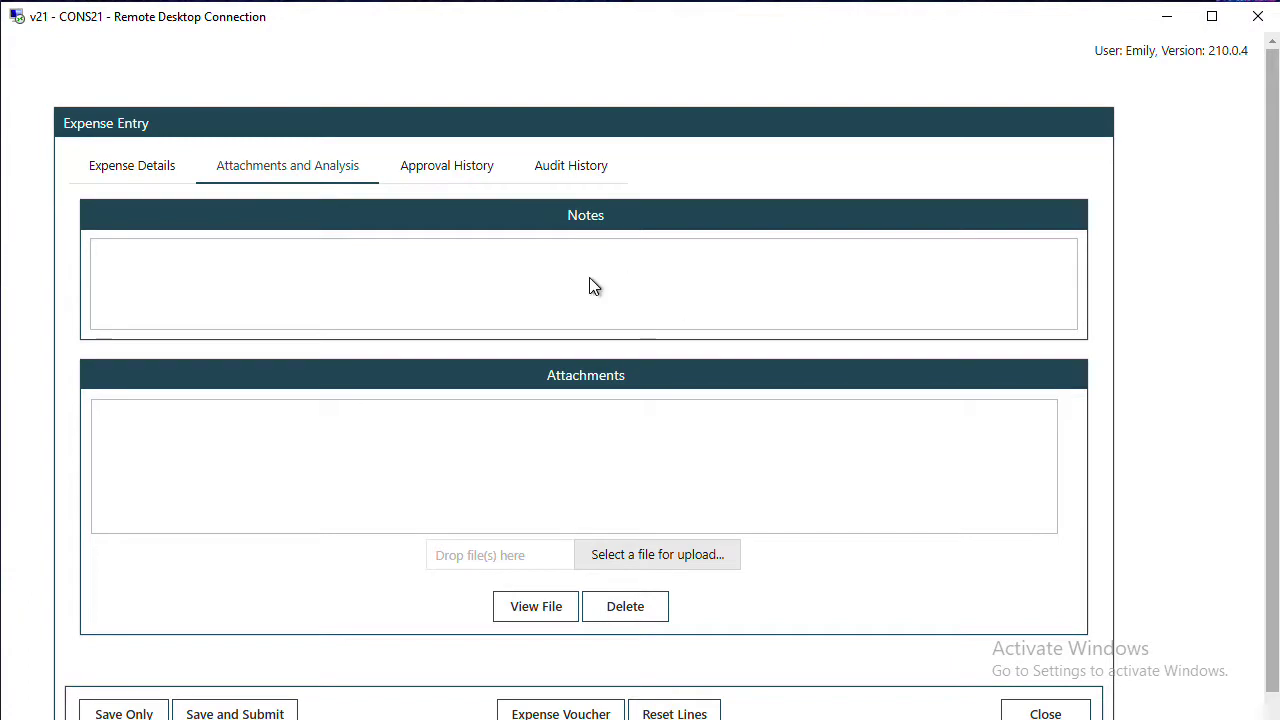
{"action": "left_click", "coordinate": [486, 171]}
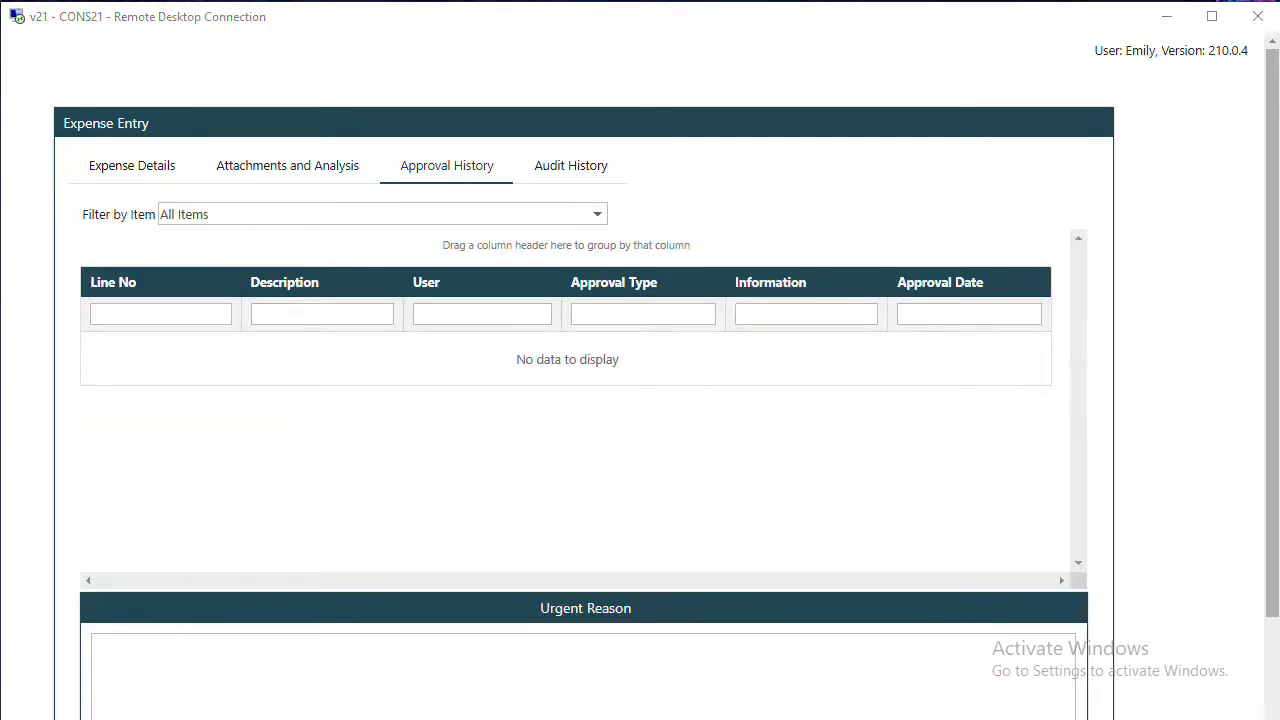
{"action": "left_click", "coordinate": [571, 175]}
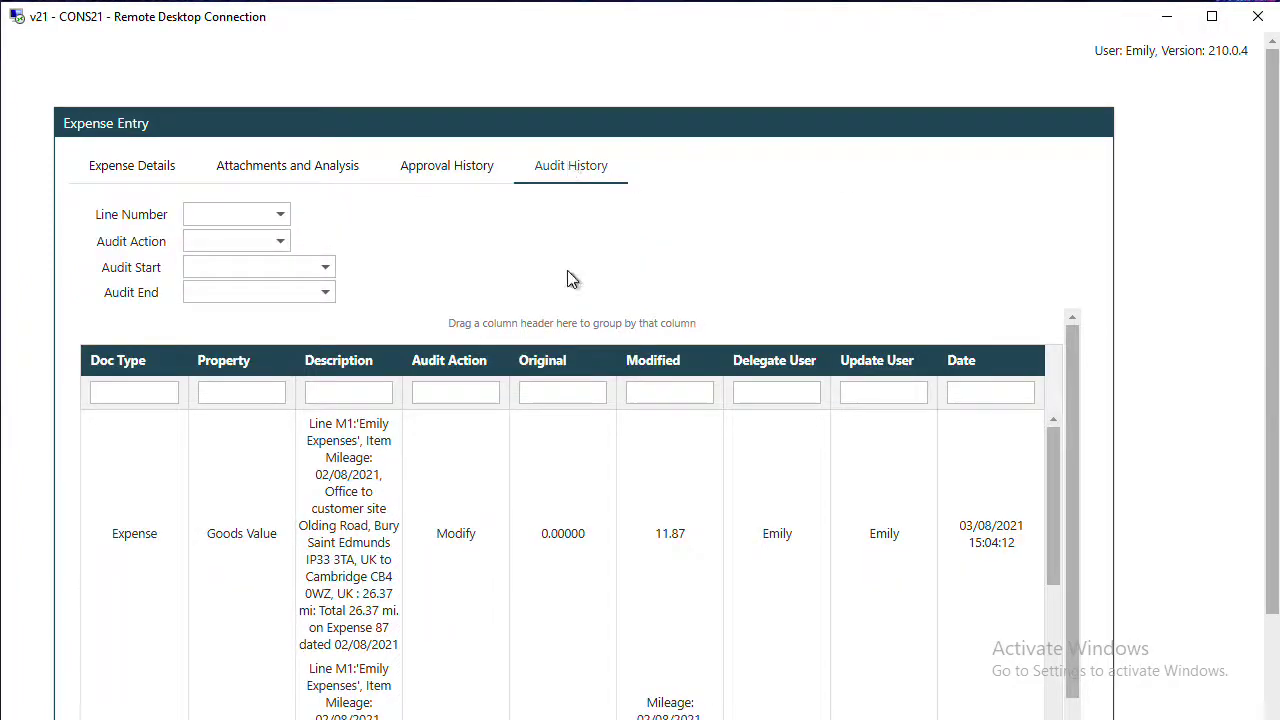
{"action": "left_click", "coordinate": [131, 176]}
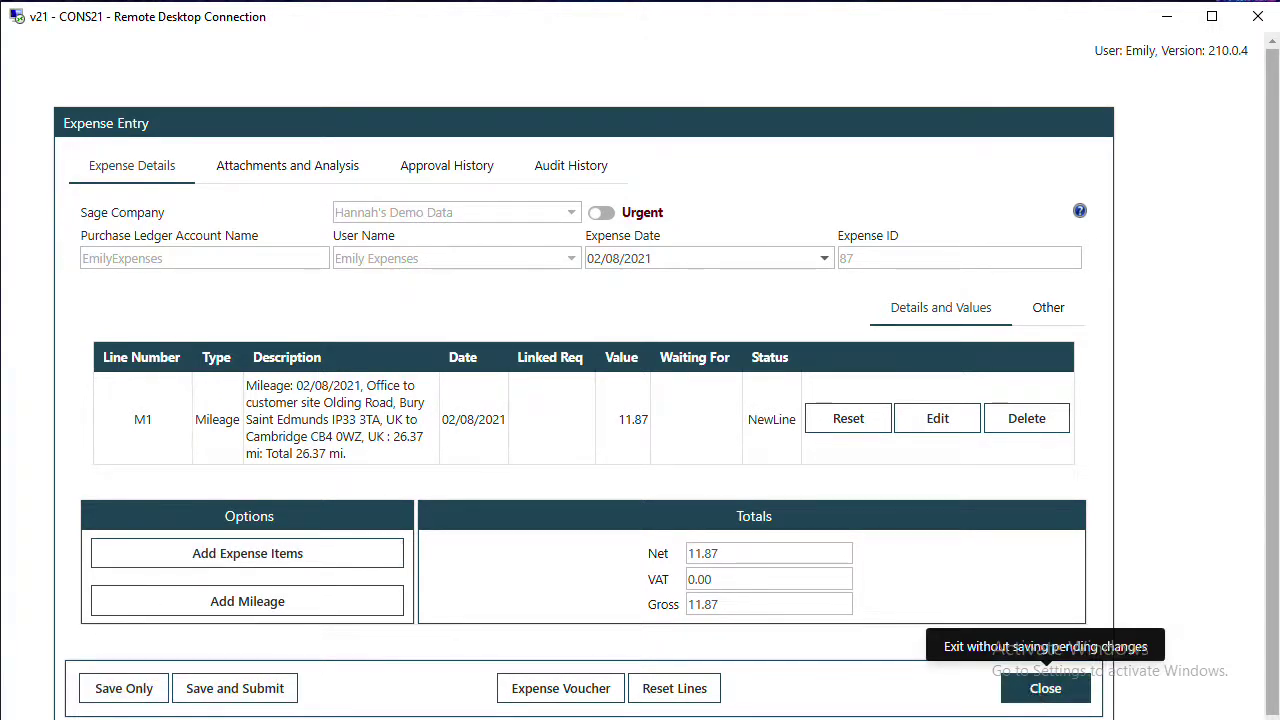
{"action": "left_click", "coordinate": [1035, 690]}
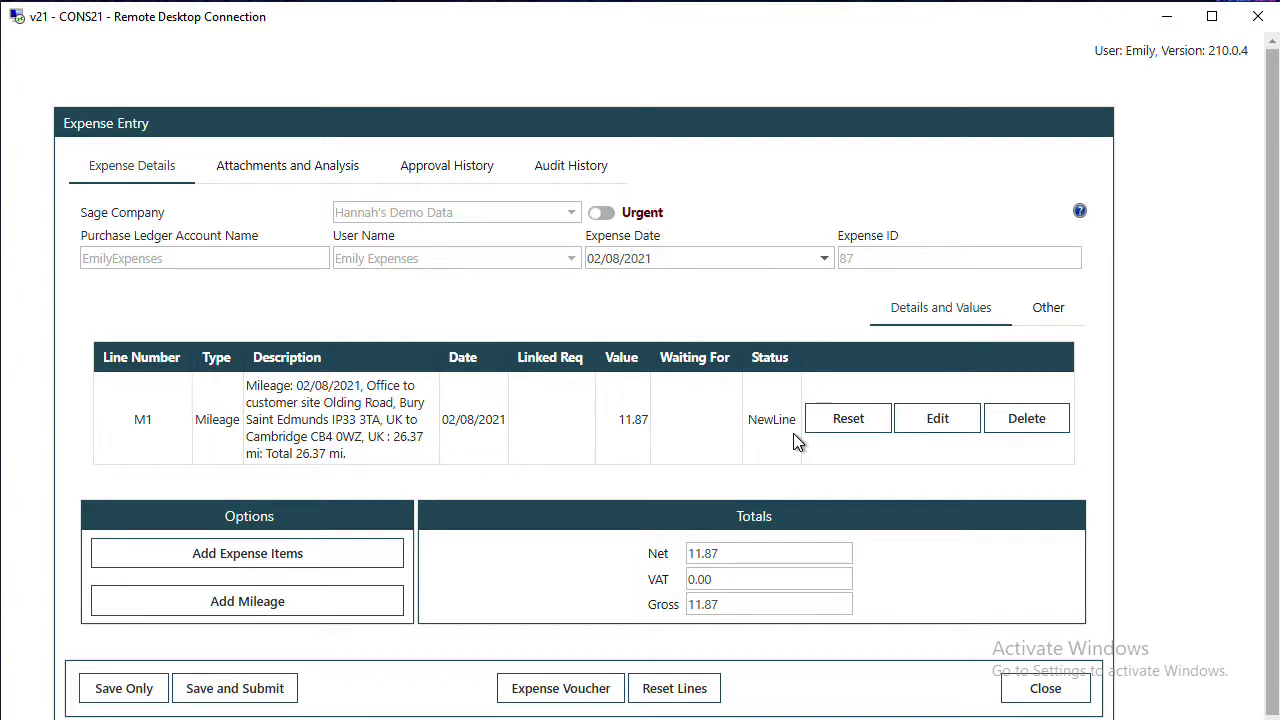
{"action": "left_click", "coordinate": [1046, 310]}
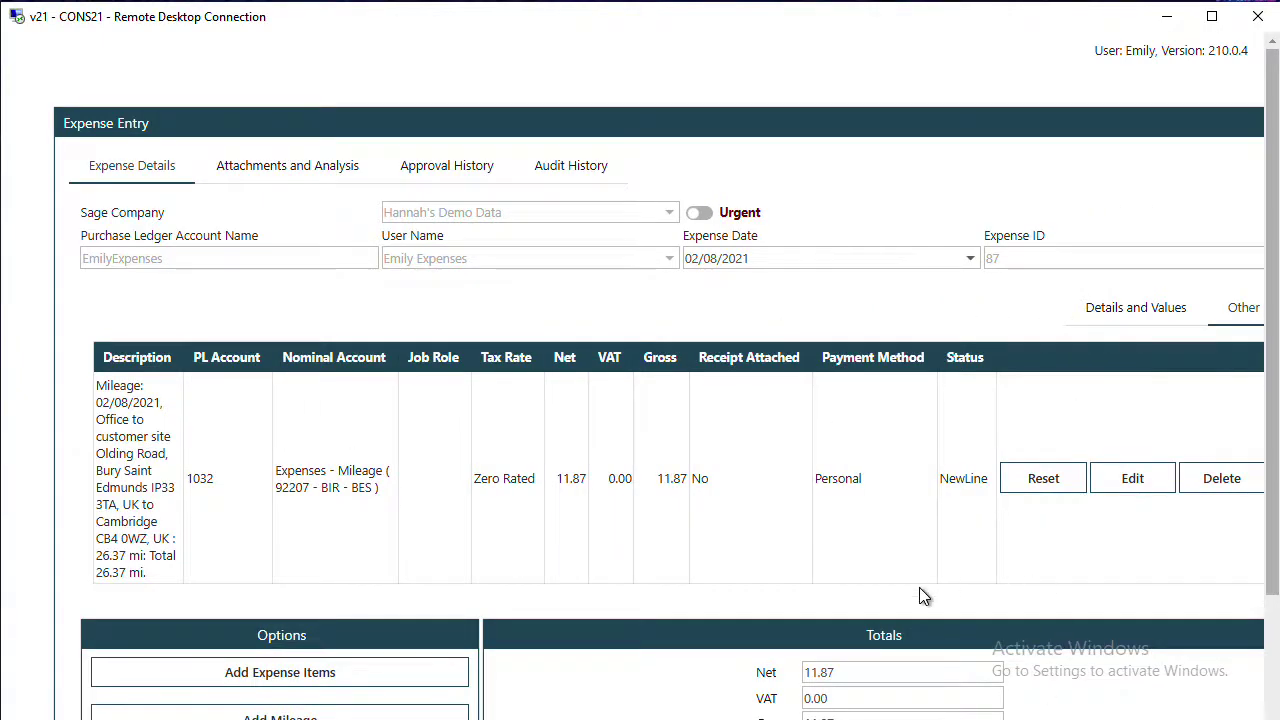
- Save and submit the expense claim, and return to the home page by way of the existing expenses
{"action": "scroll", "coordinate": [921, 592], "scroll_direction": "down", "scroll_amount": 2}
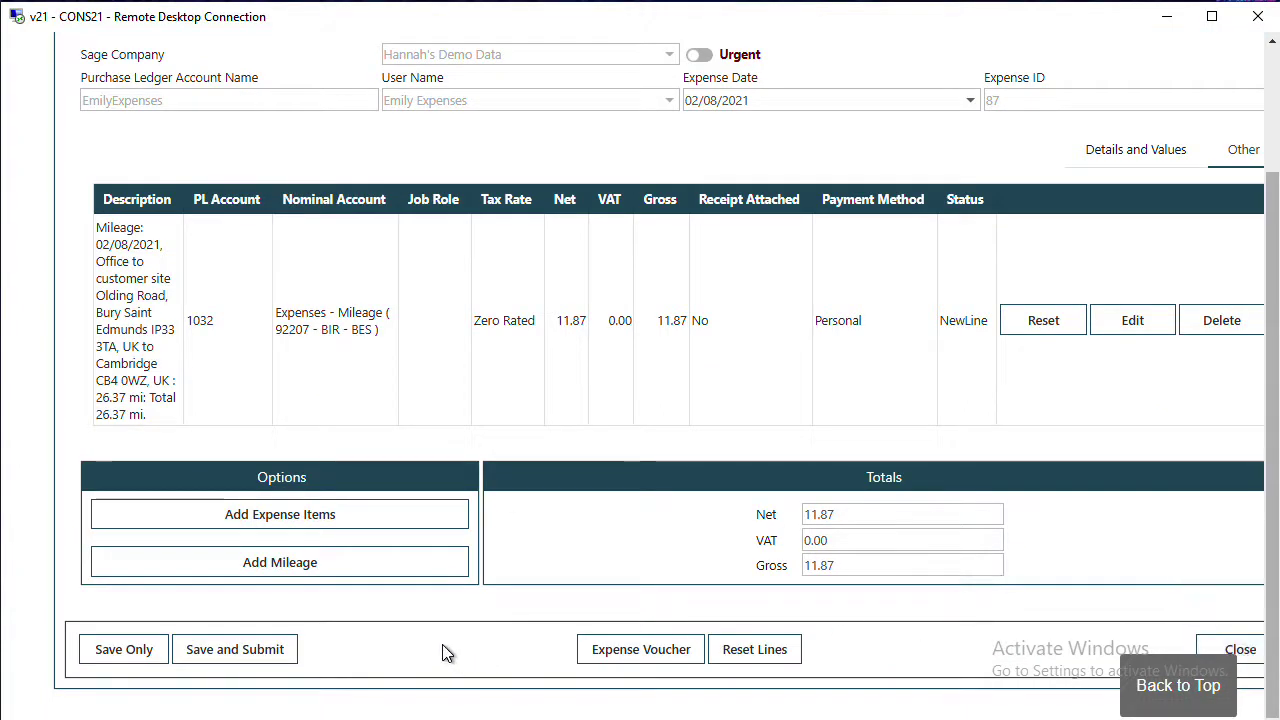
{"action": "left_click", "coordinate": [235, 649]}
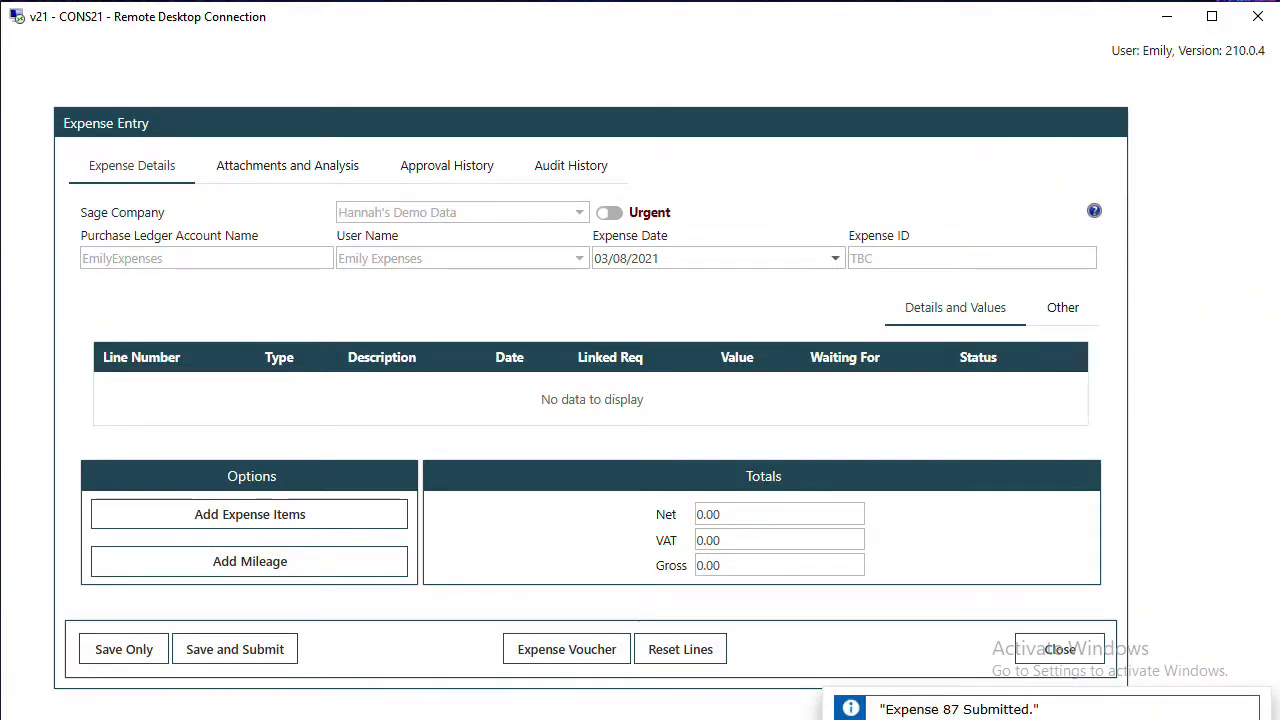
{"action": "left_click", "coordinate": [1077, 652]}
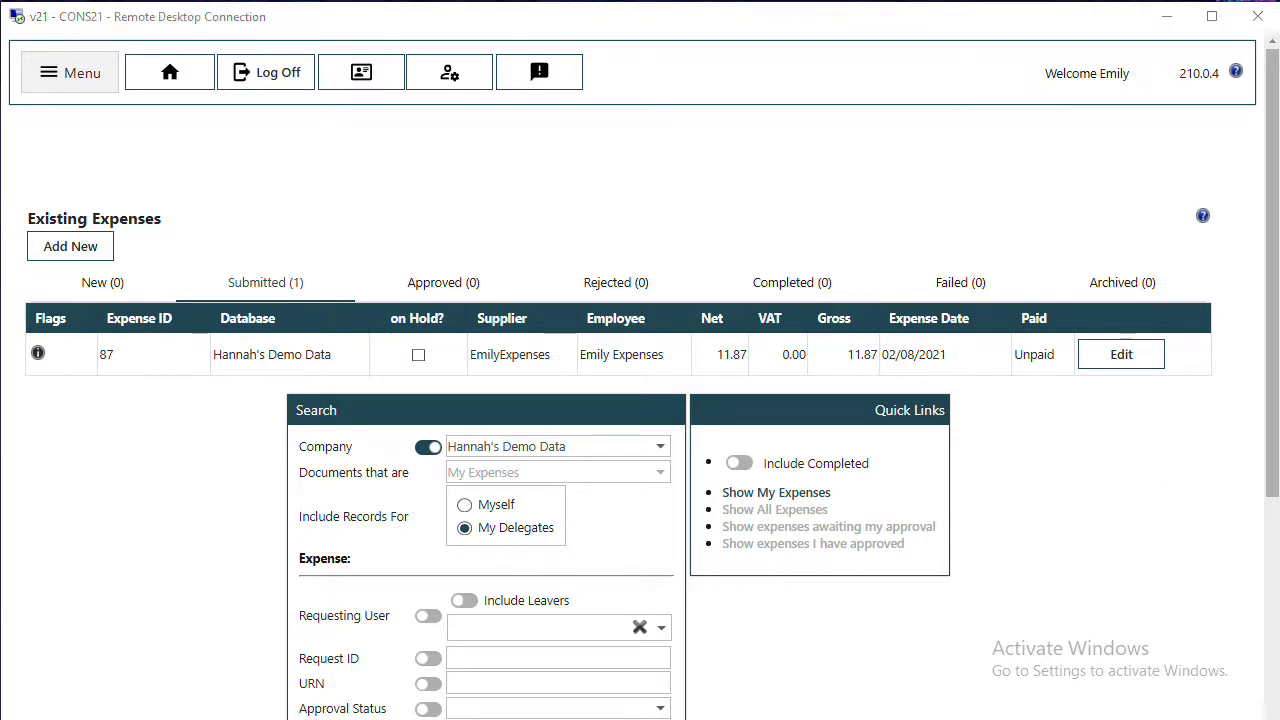
{"action": "mouse_move", "coordinate": [41, 357]}
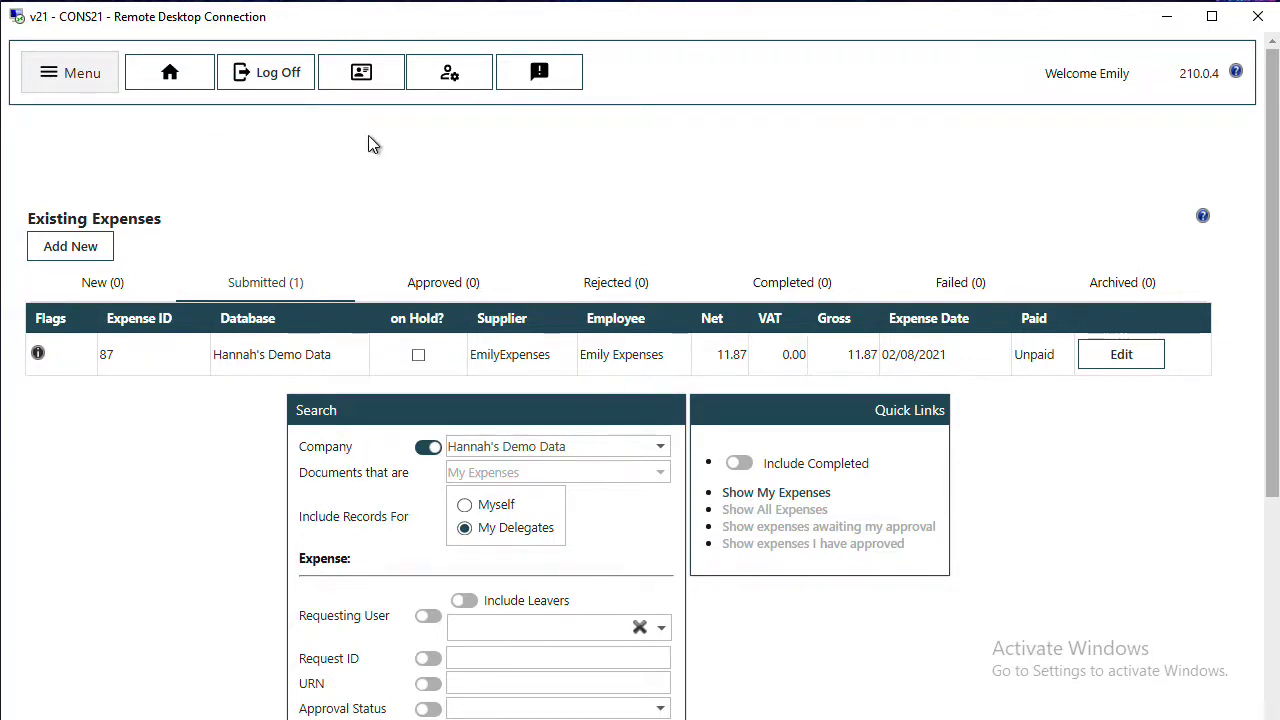
{"action": "left_click", "coordinate": [172, 82]}
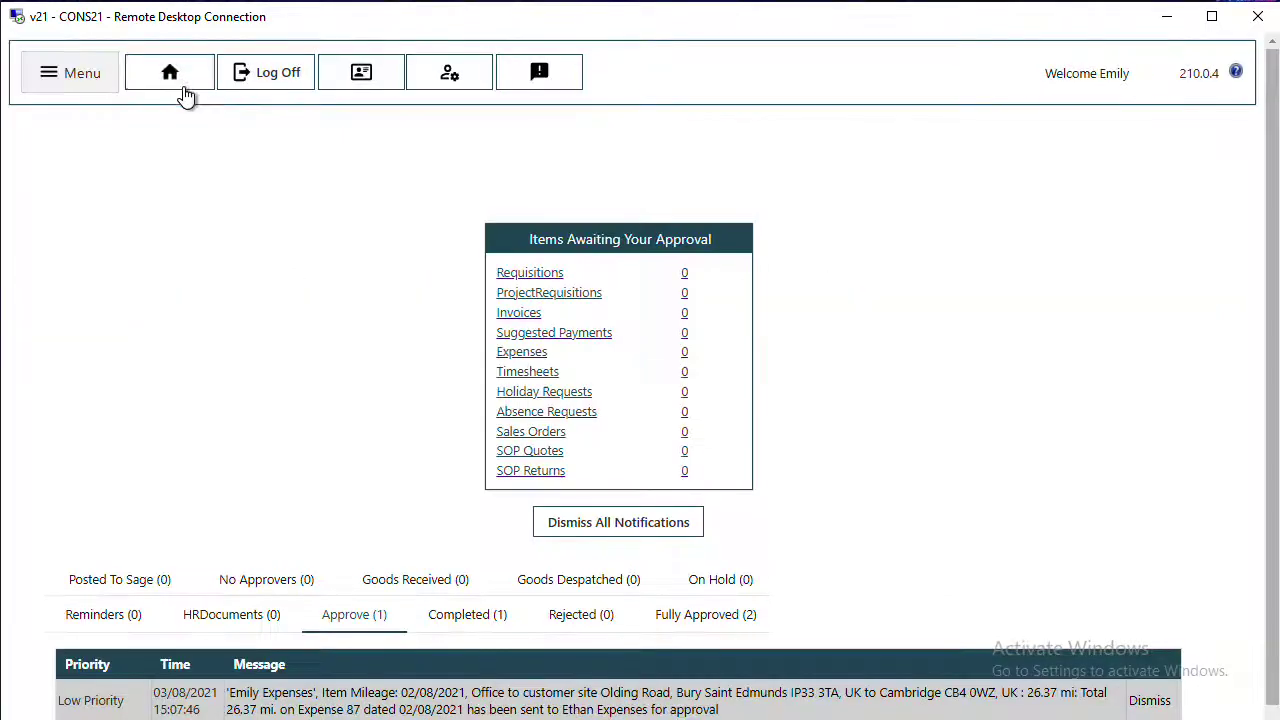